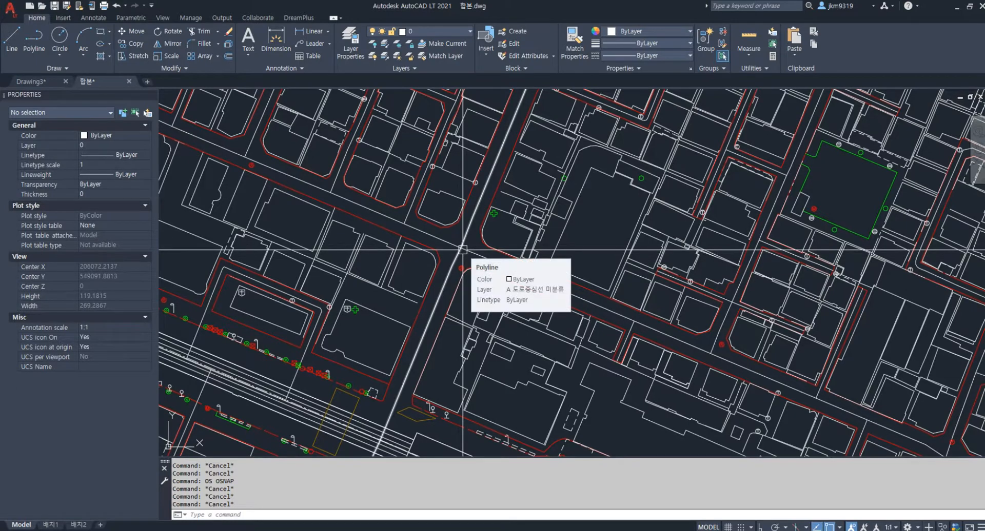
{"action": "scroll", "coordinate": [462, 250], "scroll_direction": "up", "scroll_amount": 6}
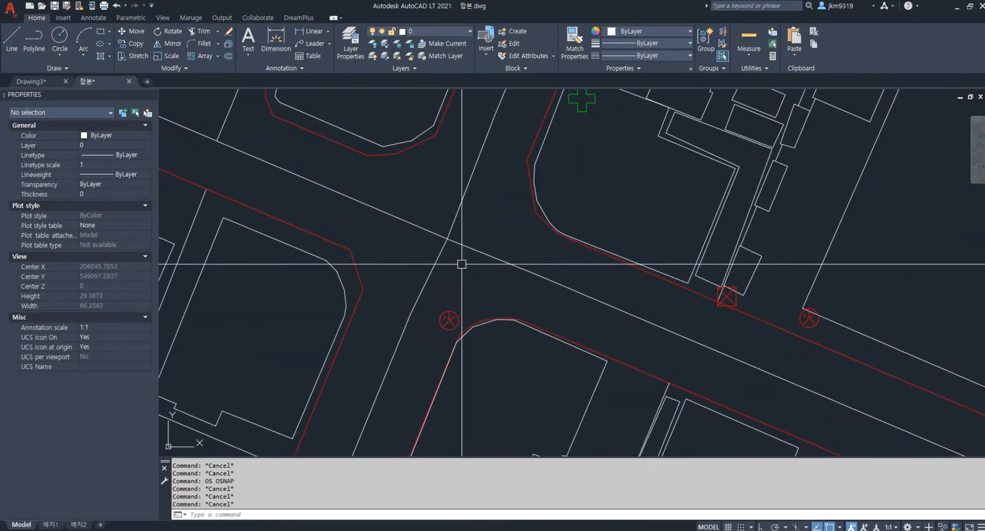
{"action": "scroll", "coordinate": [465, 274], "scroll_direction": "down", "scroll_amount": 12}
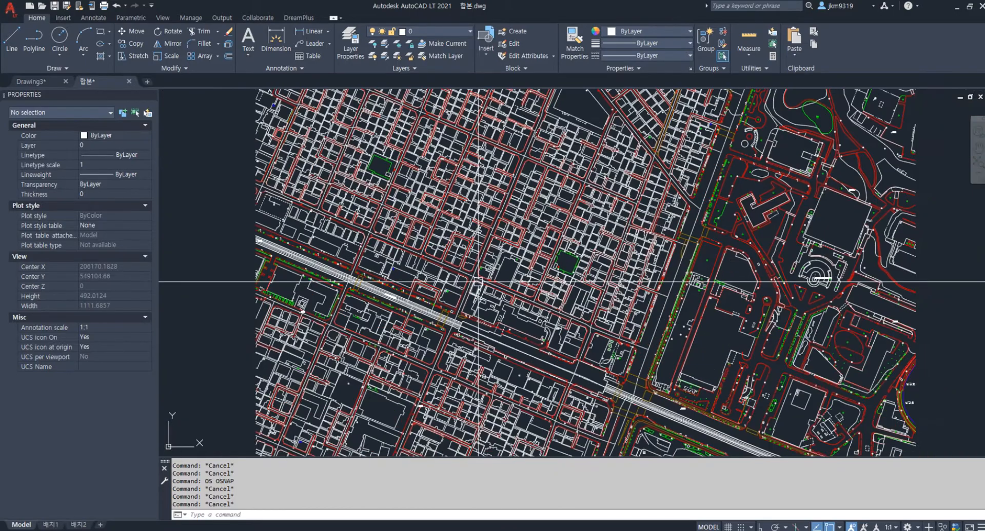
{"action": "middle_click_drag", "start_coordinate": [477, 281], "coordinate": [393, 283]}
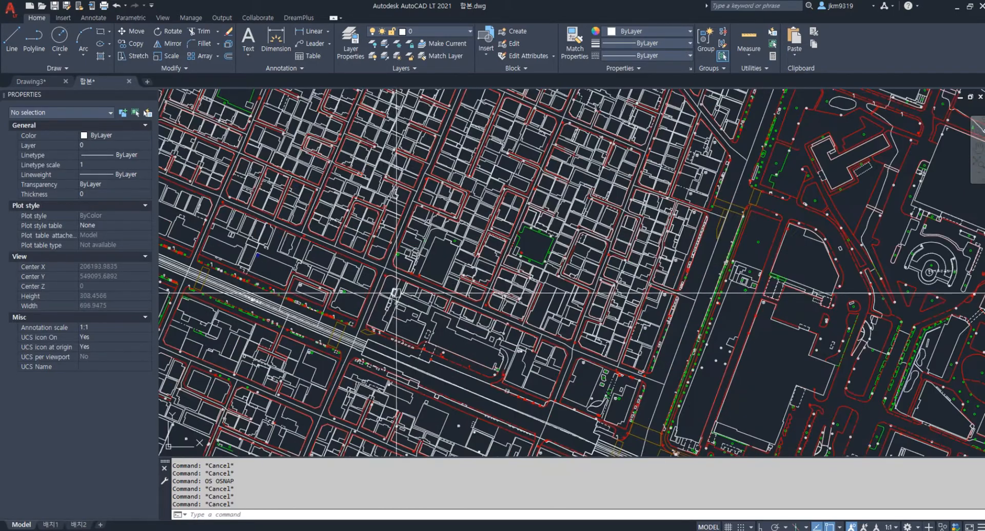
{"action": "scroll", "coordinate": [394, 267], "scroll_direction": "up", "scroll_amount": 2}
{"action": "scroll", "coordinate": [395, 267], "scroll_direction": "up", "scroll_amount": 8}
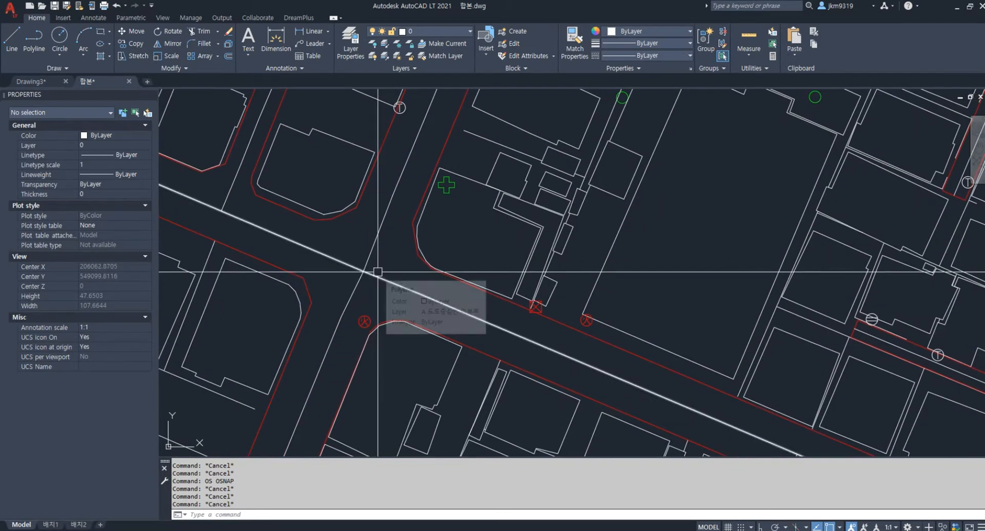
{"action": "type", "text": "PL"}
{"action": "key", "text": "Return"}
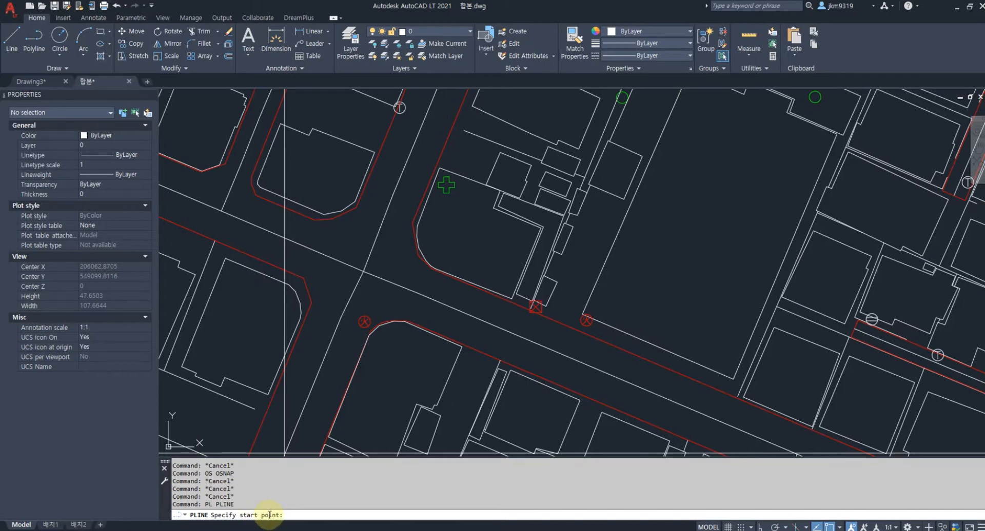
{"action": "key", "text": "Escape"}
{"action": "key", "text": "Escape"}
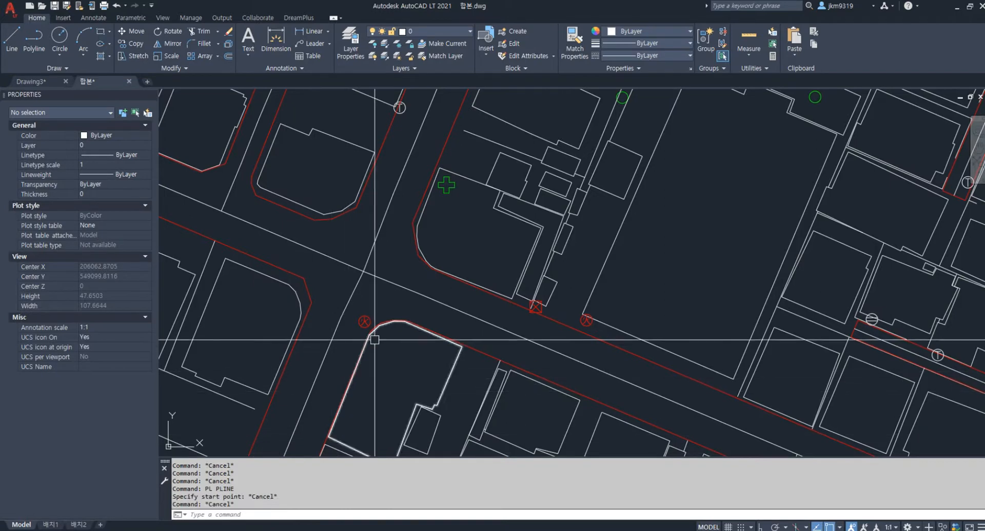
Draw a freehand polyline loop of eight points around the centre of the road intersection
{"action": "key", "text": "Return"}
{"action": "scroll", "coordinate": [334, 260], "scroll_direction": "down", "scroll_amount": 4}
{"action": "scroll", "coordinate": [359, 263], "scroll_direction": "up", "scroll_amount": 8}
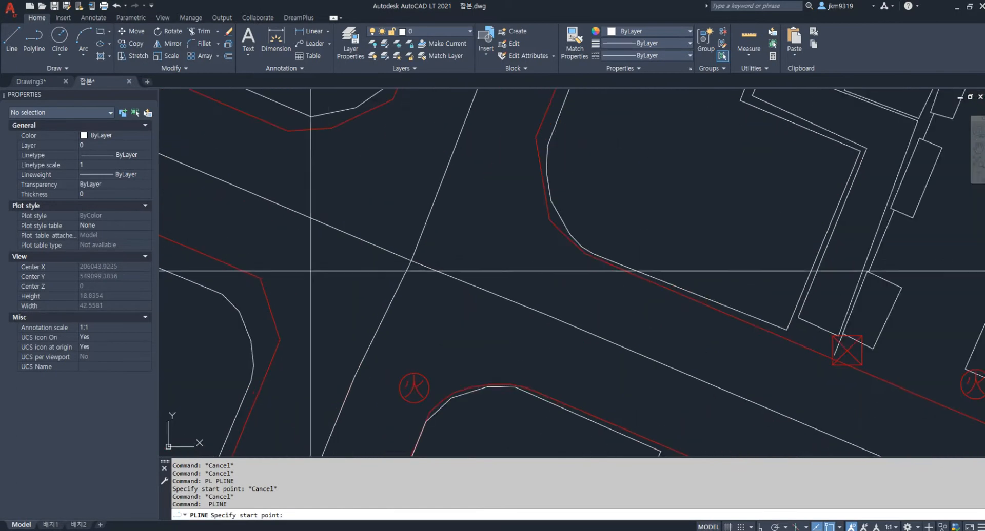
{"action": "left_click", "coordinate": [311, 270]}
{"action": "left_click", "coordinate": [373, 192]}
{"action": "left_click", "coordinate": [480, 200]}
{"action": "left_click", "coordinate": [537, 266]}
{"action": "left_click", "coordinate": [502, 337]}
{"action": "left_click", "coordinate": [408, 348]}
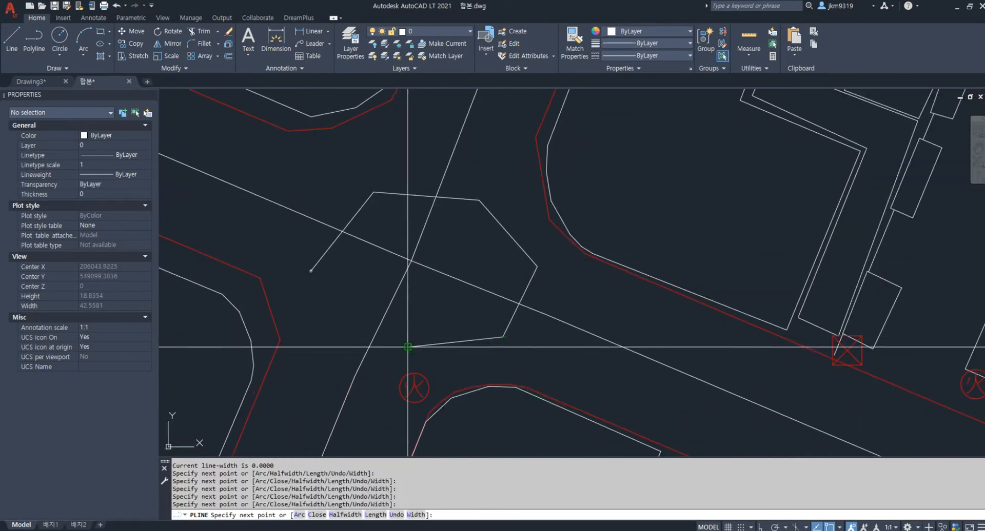
{"action": "left_click", "coordinate": [306, 376]}
{"action": "left_click", "coordinate": [293, 298]}
{"action": "key", "text": "Escape"}
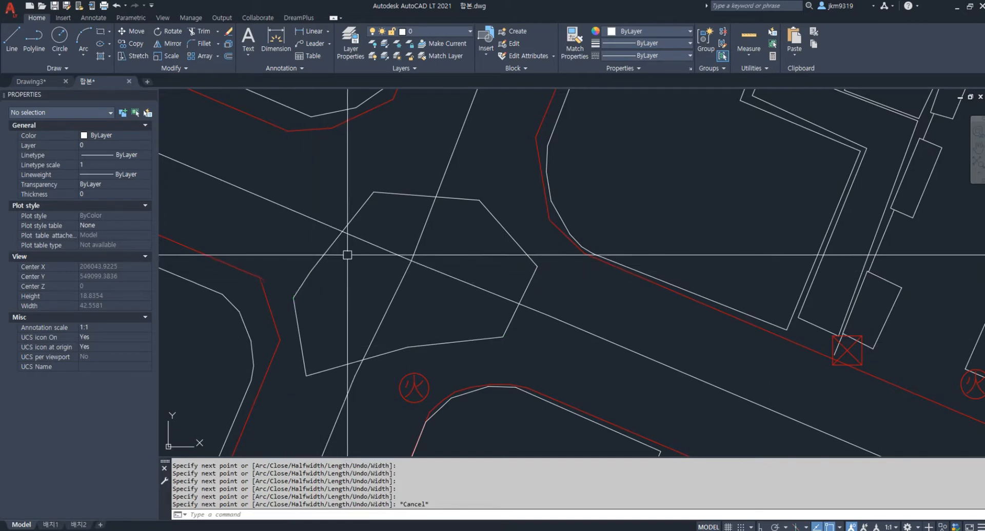
Erase the freehand polyline loop around the road intersection
{"action": "type", "text": "e"}
{"action": "key", "text": "Return"}
{"action": "left_click", "coordinate": [326, 252]}
{"action": "key", "text": "Return"}
{"action": "key", "text": "Escape"}
{"action": "key", "text": "Escape"}
{"action": "scroll", "coordinate": [334, 246], "scroll_direction": "down", "scroll_amount": 2}
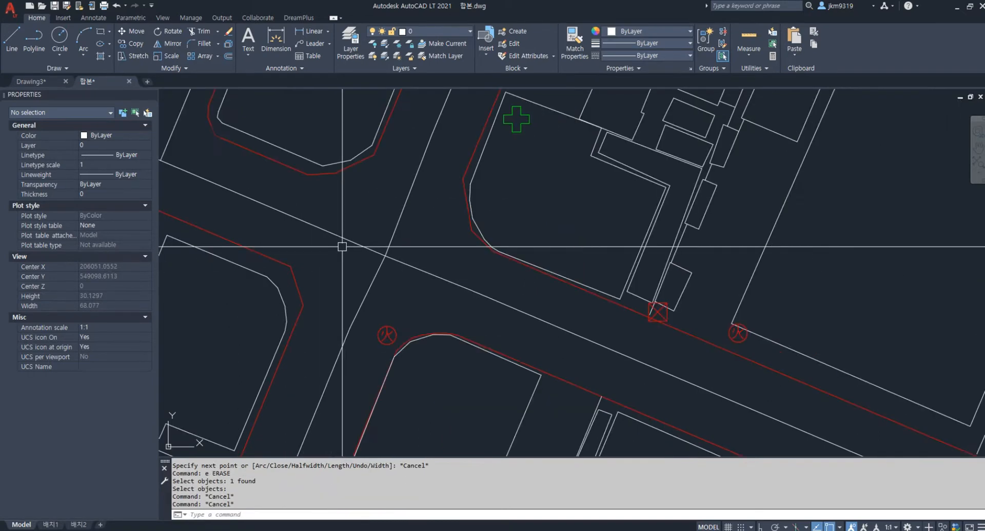
{"action": "key", "text": "Return"}
{"action": "key", "text": "Escape"}
{"action": "key", "text": "Escape"}
Draw a polyline across the intersection, snapping its four points to the surrounding curb corners
{"action": "type", "text": "pl"}
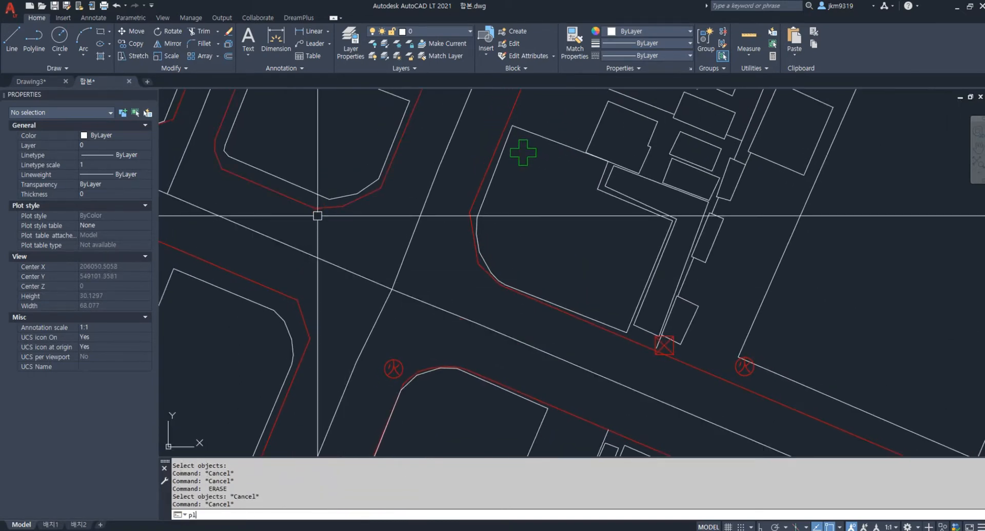
{"action": "key", "text": "Return"}
{"action": "left_click", "coordinate": [315, 208]}
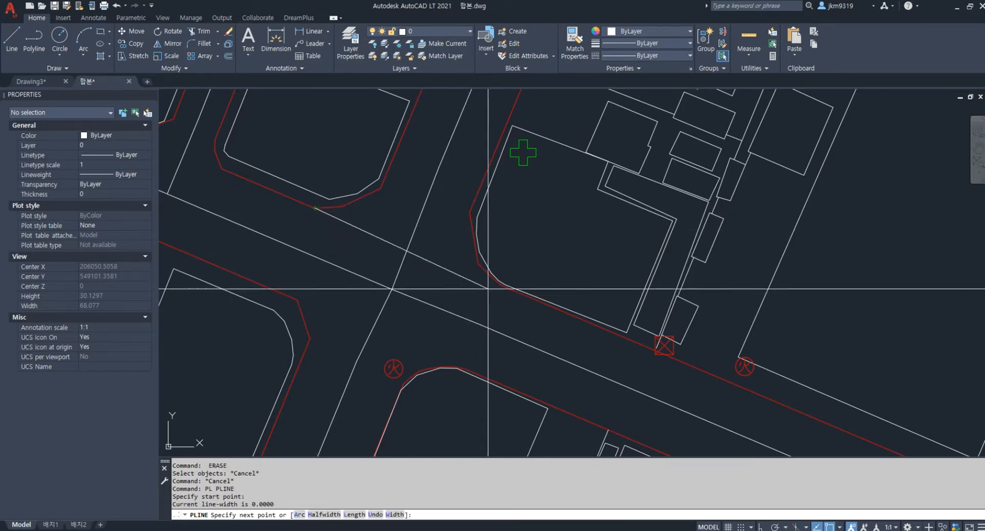
{"action": "left_click", "coordinate": [420, 370]}
{"action": "key", "text": "Escape"}
Erase the four-point polyline spanning the intersection's curb corners
{"action": "type", "text": "e"}
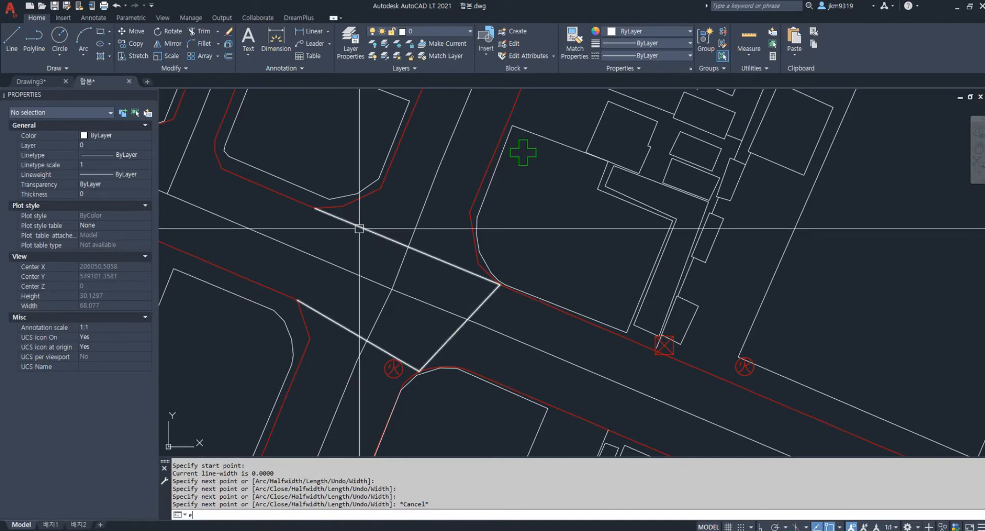
{"action": "key", "text": "Return"}
{"action": "left_click", "coordinate": [359, 227]}
{"action": "middle_click_drag", "start_coordinate": [378, 215], "coordinate": [385, 250]}
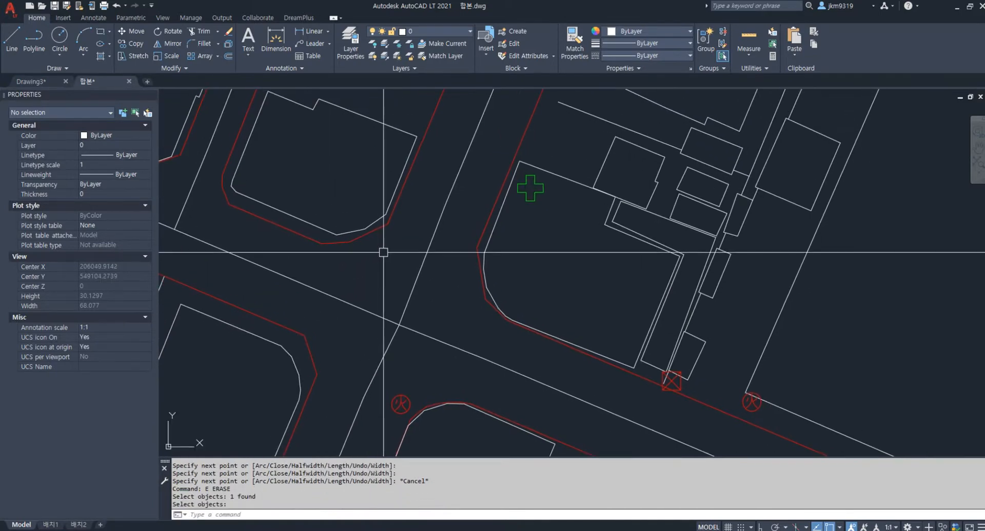
{"action": "key", "text": "Return"}
Try to move the building outline northwest of the intersection to the eastern block, from one red curb vertex to the matching one
{"action": "type", "text": "m"}
{"action": "key", "text": "Return"}
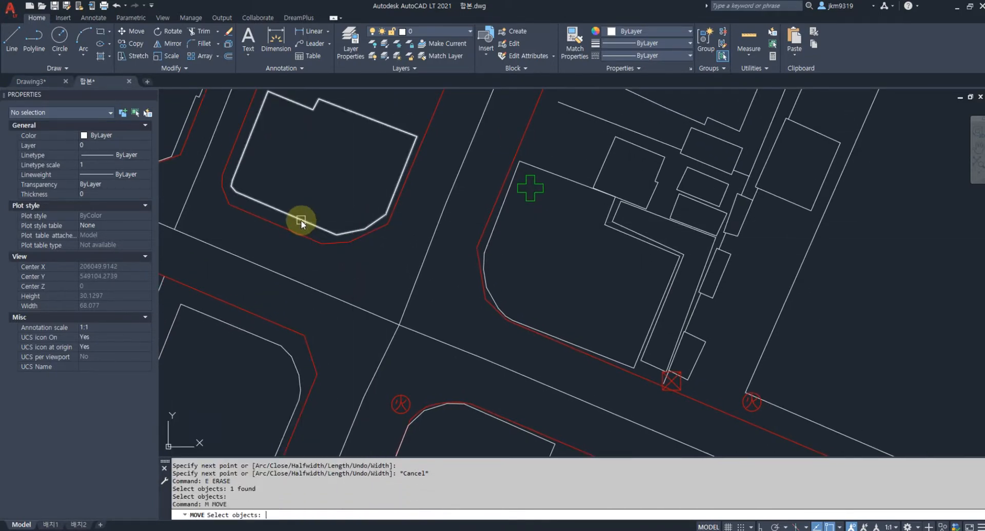
{"action": "left_click", "coordinate": [299, 215]}
{"action": "key", "text": "Return"}
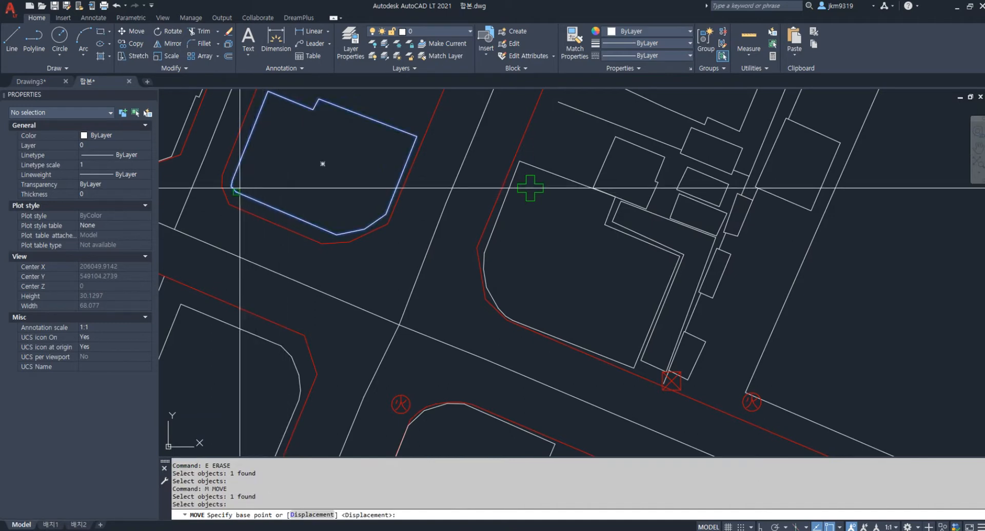
{"action": "left_click", "coordinate": [222, 175]}
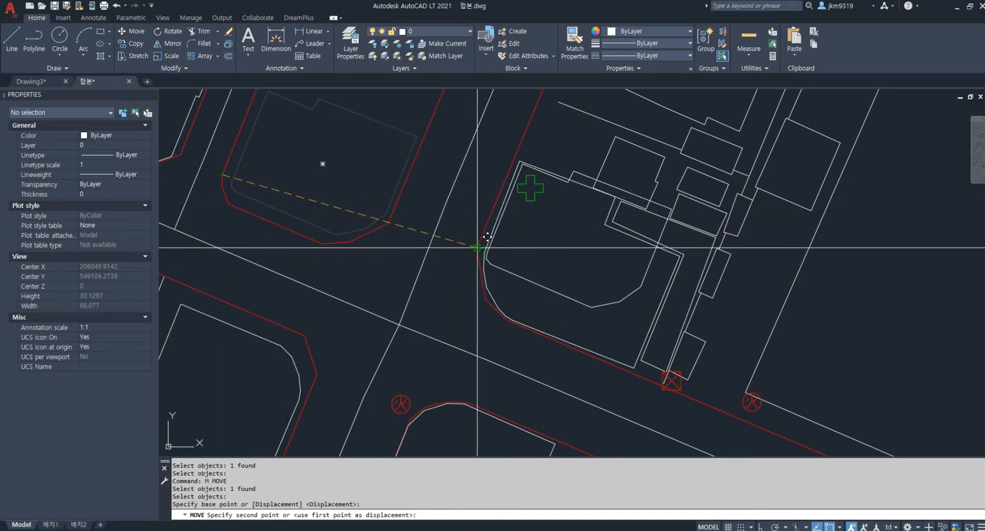
{"action": "key", "text": "Escape"}
{"action": "scroll", "coordinate": [288, 195], "scroll_direction": "down", "scroll_amount": 4}
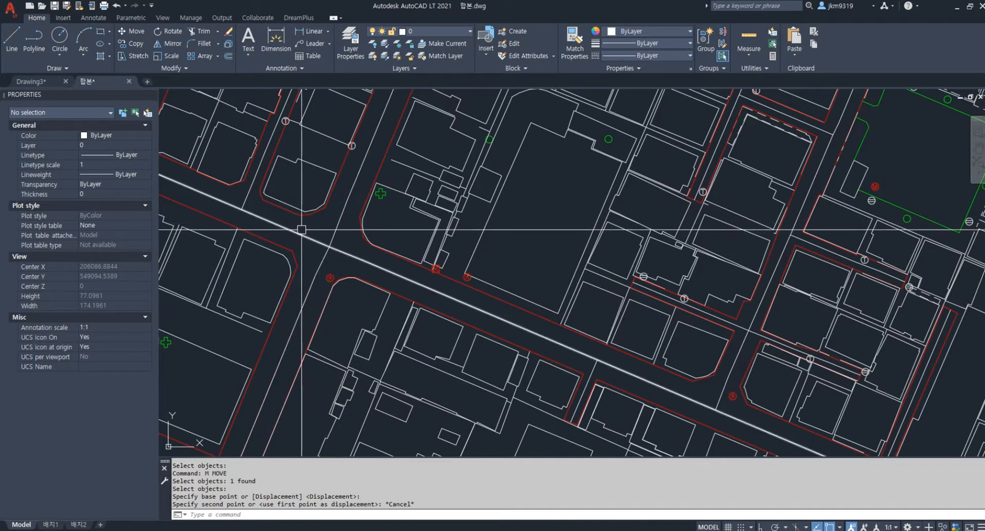
{"action": "middle_click_drag", "start_coordinate": [300, 231], "coordinate": [375, 271]}
{"action": "scroll", "coordinate": [318, 237], "scroll_direction": "up", "scroll_amount": 2}
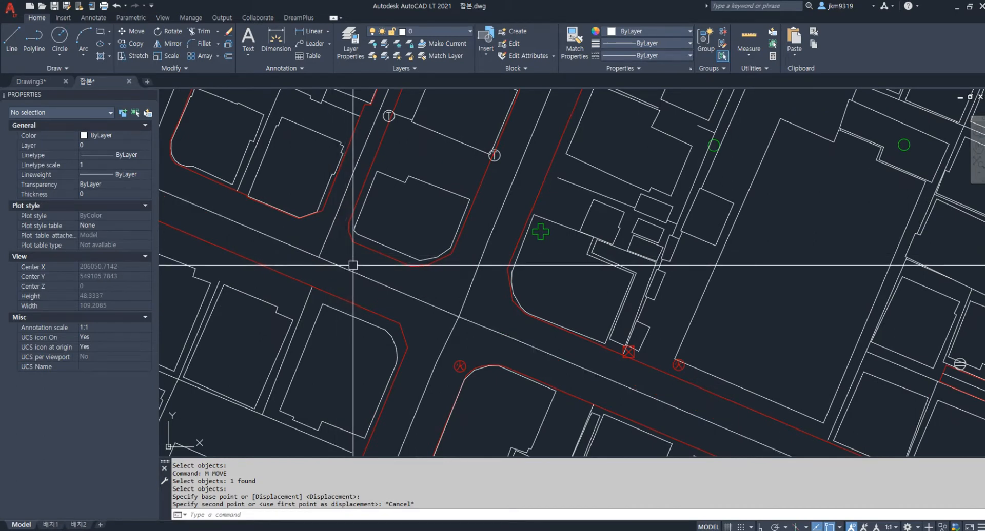
{"action": "type", "text": "pl"}
{"action": "key", "text": "Return"}
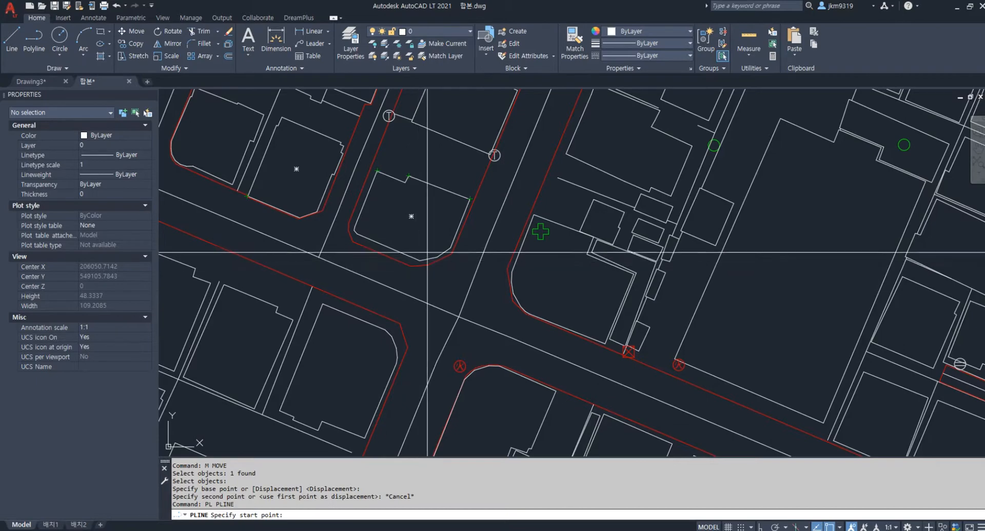
{"action": "key", "text": "Escape"}
{"action": "scroll", "coordinate": [409, 255], "scroll_direction": "down", "scroll_amount": 6}
{"action": "scroll", "coordinate": [411, 225], "scroll_direction": "up", "scroll_amount": 4}
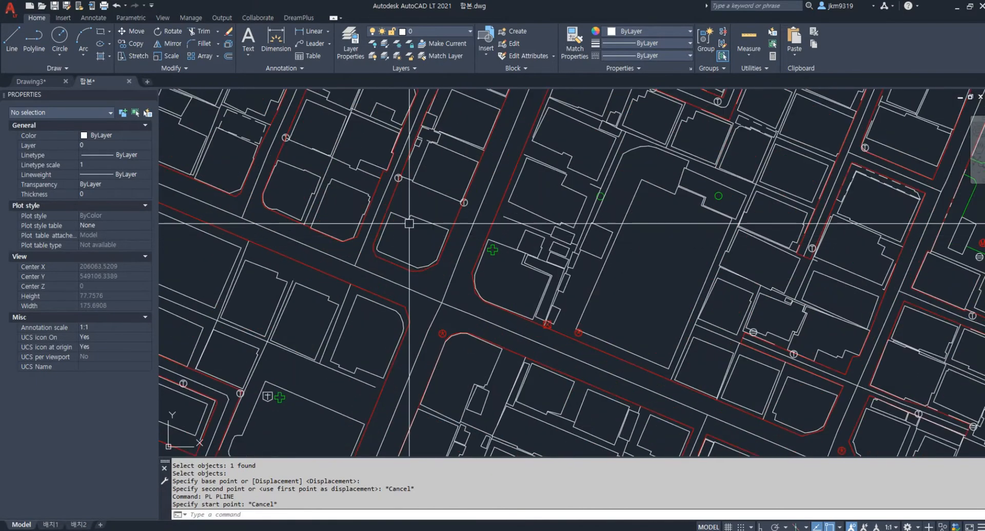
Move the building outline northwest of the intersection into the large empty lot to the east
{"action": "left_click", "coordinate": [411, 228]}
{"action": "type", "text": "m"}
{"action": "key", "text": "Return"}
{"action": "left_click", "coordinate": [411, 227]}
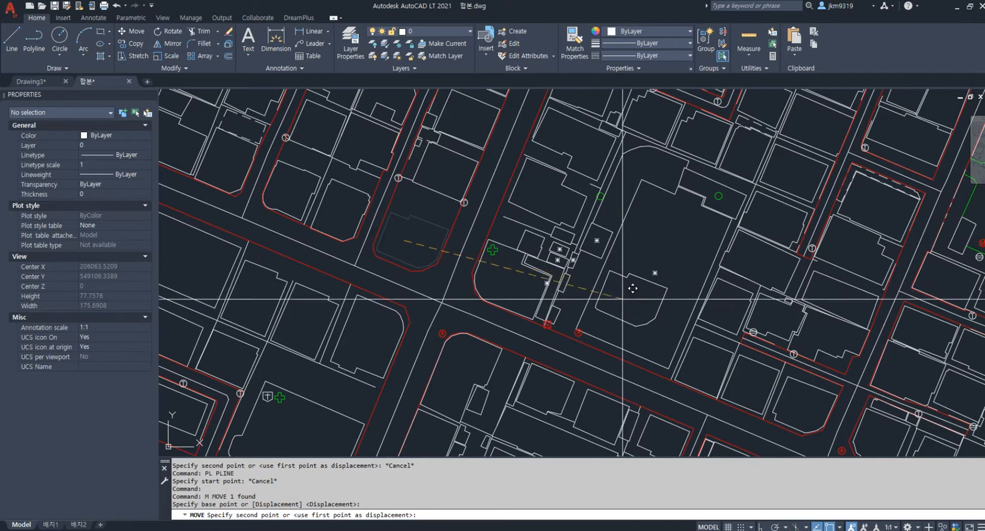
{"action": "key", "text": "Escape"}
Move the relocated building outline so its lower-left vertex meets the lot's slanted western boundary line
{"action": "scroll", "coordinate": [613, 301], "scroll_direction": "up", "scroll_amount": 4}
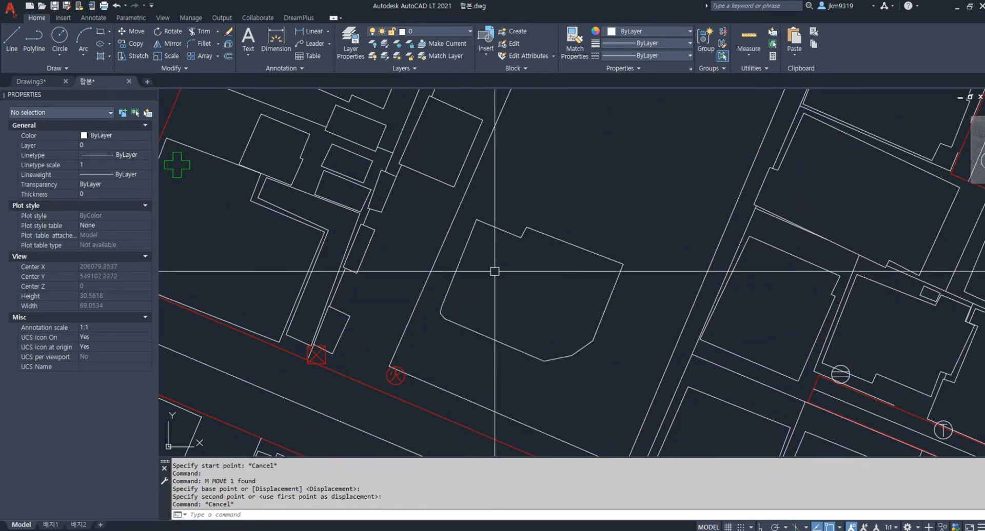
{"action": "scroll", "coordinate": [439, 312], "scroll_direction": "up", "scroll_amount": 12}
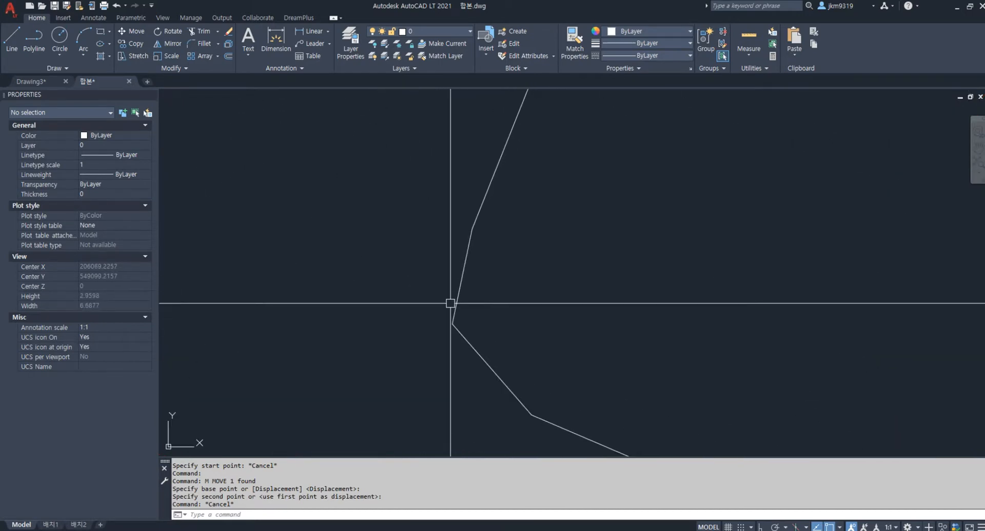
{"action": "left_click", "coordinate": [472, 288]}
{"action": "left_click", "coordinate": [442, 310]}
{"action": "type", "text": "m"}
{"action": "key", "text": "Return"}
{"action": "left_click", "coordinate": [458, 300]}
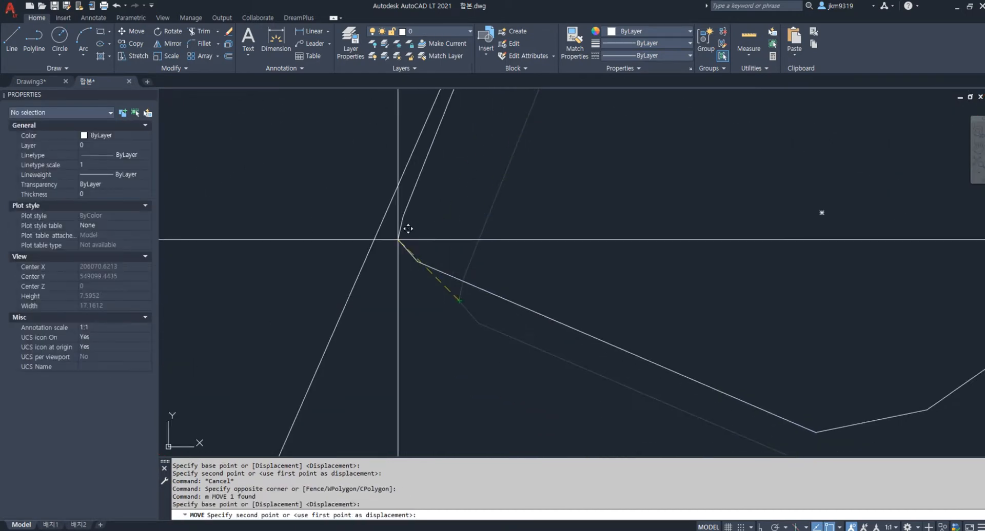
{"action": "left_click", "coordinate": [381, 224]}
{"action": "scroll", "coordinate": [377, 205], "scroll_direction": "up", "scroll_amount": 6}
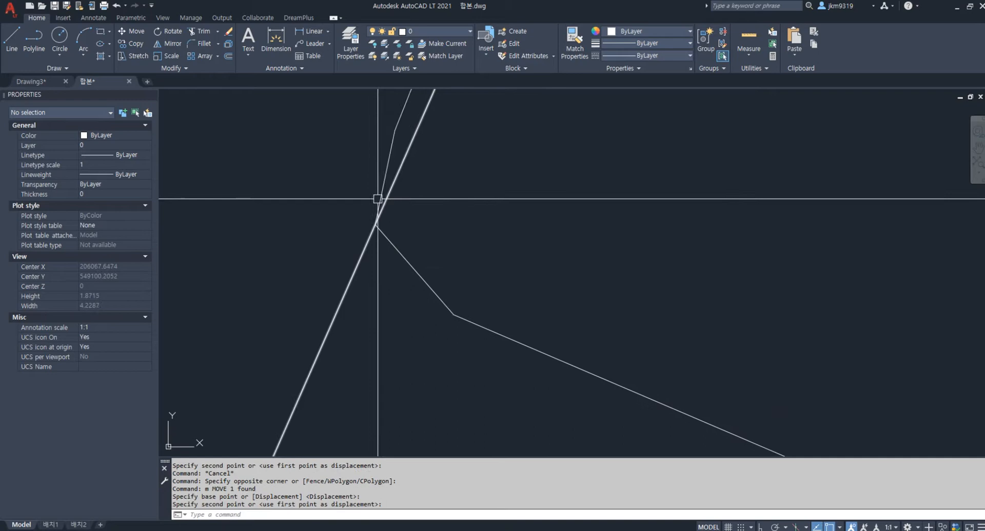
{"action": "left_click", "coordinate": [381, 171]}
{"action": "left_click", "coordinate": [394, 153]}
Undo both moves of the building outline
{"action": "key", "text": "ctrl+z"}
{"action": "key", "text": "ctrl+z"}
{"action": "key", "text": "ctrl+z"}
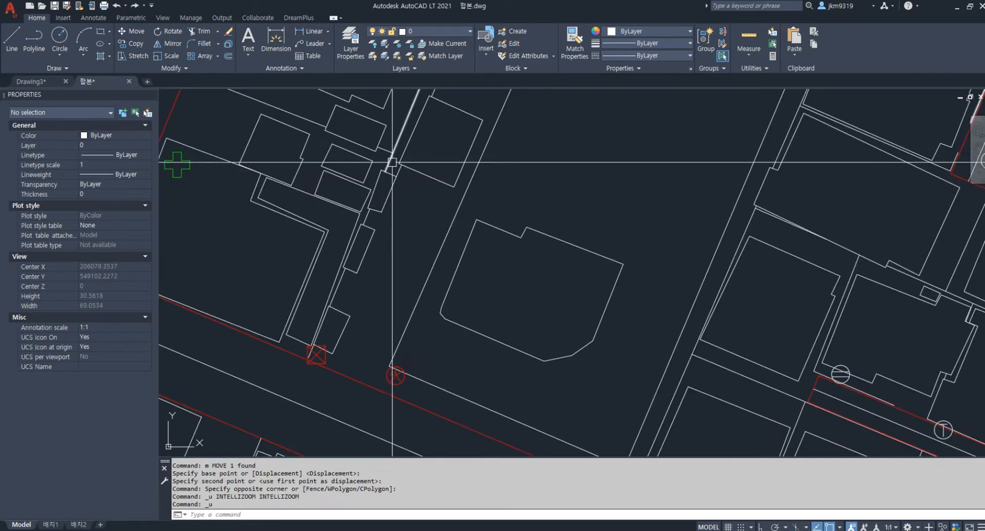
{"action": "key", "text": "ctrl+z"}
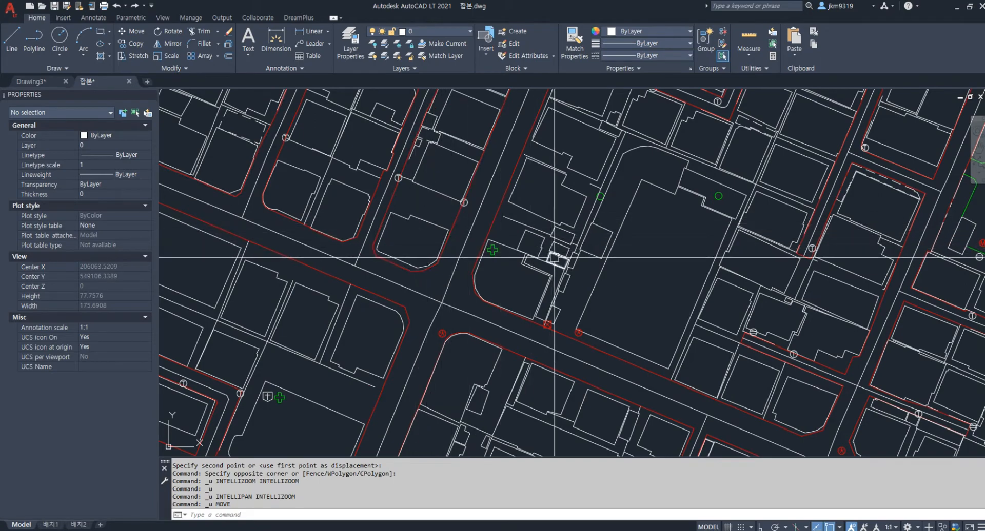
Open the object snap settings and clear all object snap modes
{"action": "scroll", "coordinate": [589, 259], "scroll_direction": "down", "scroll_amount": 4}
{"action": "scroll", "coordinate": [649, 287], "scroll_direction": "up", "scroll_amount": 4}
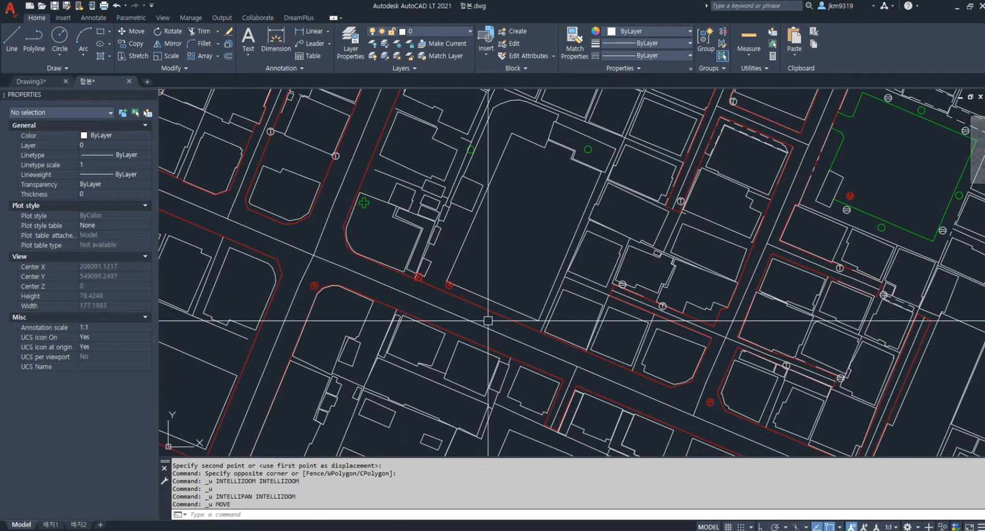
{"action": "type", "text": "s"}
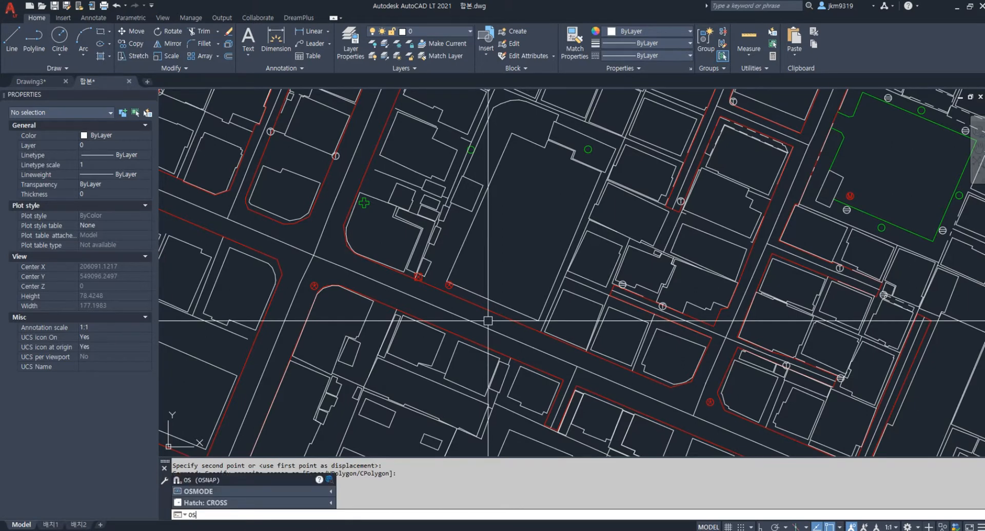
{"action": "key", "text": "Return"}
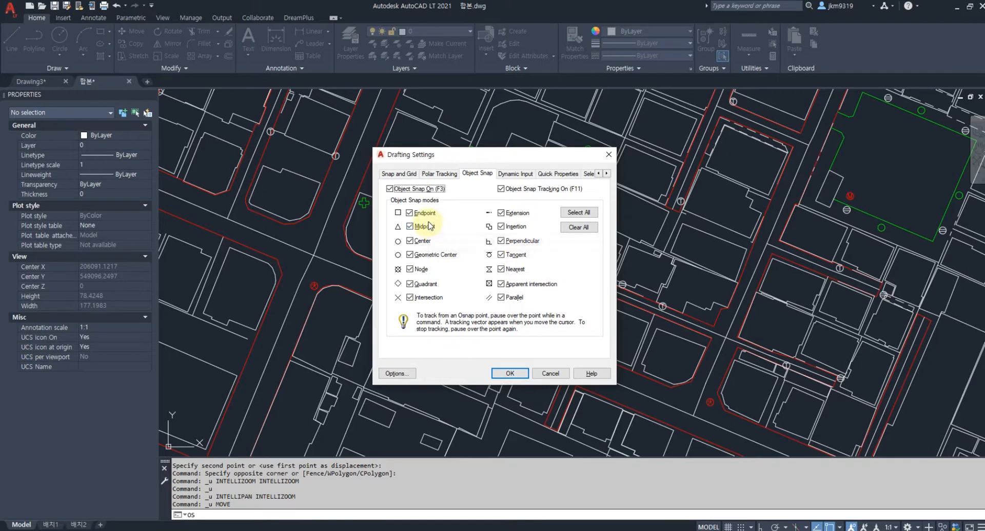
{"action": "left_click", "coordinate": [583, 230]}
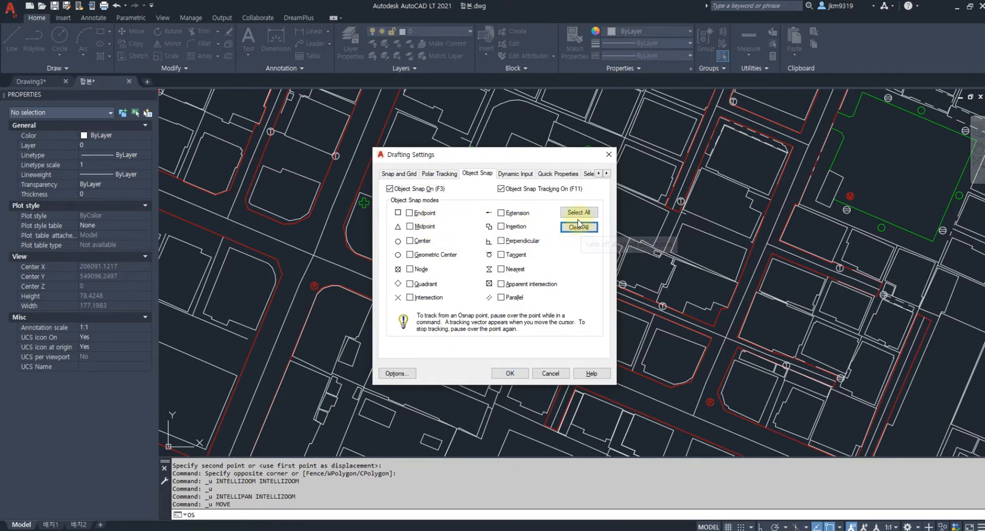
Enable the Endpoint, Midpoint and Perpendicular object snap modes
{"action": "left_click", "coordinate": [413, 216]}
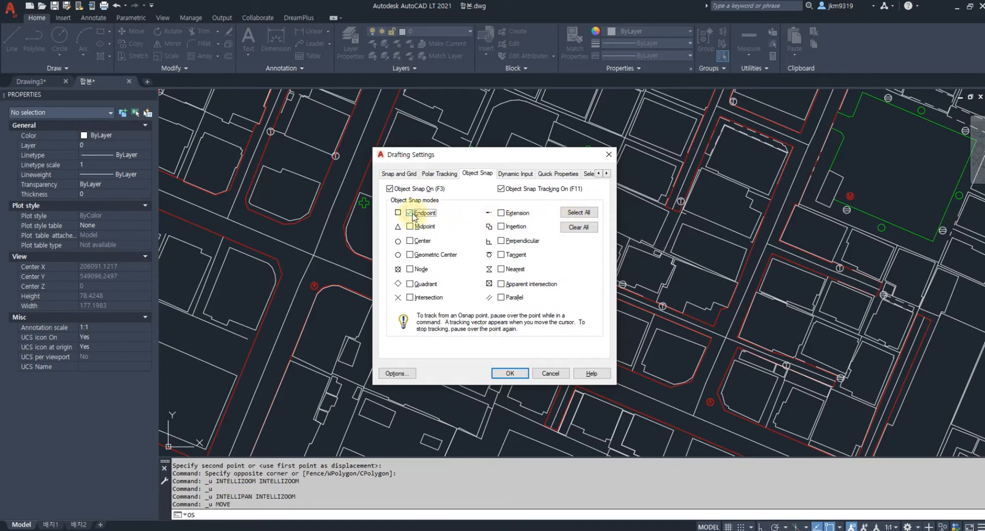
{"action": "left_click", "coordinate": [420, 230]}
{"action": "left_click", "coordinate": [512, 245]}
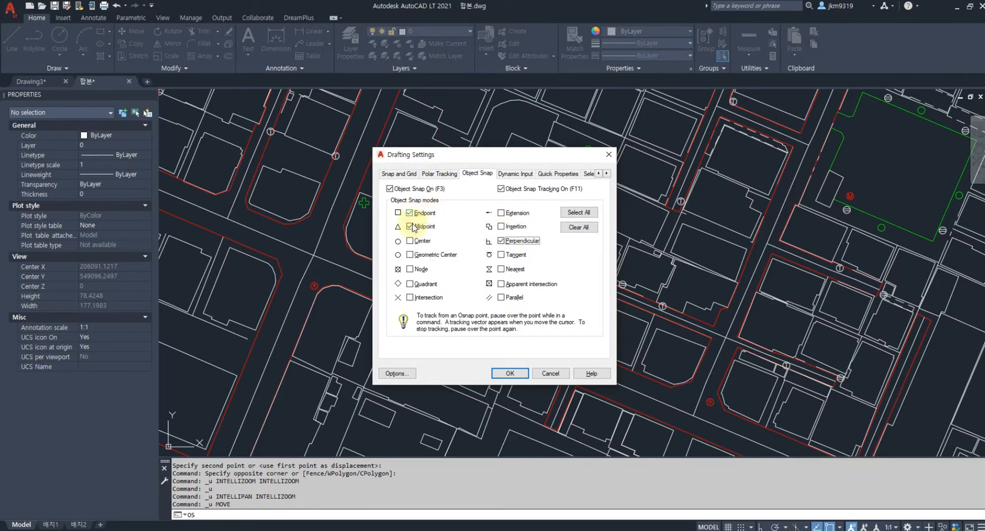
Disable the Perpendicular, Midpoint and Endpoint object snap modes
{"action": "left_click", "coordinate": [501, 241]}
{"action": "left_click", "coordinate": [410, 227]}
{"action": "left_click", "coordinate": [409, 212]}
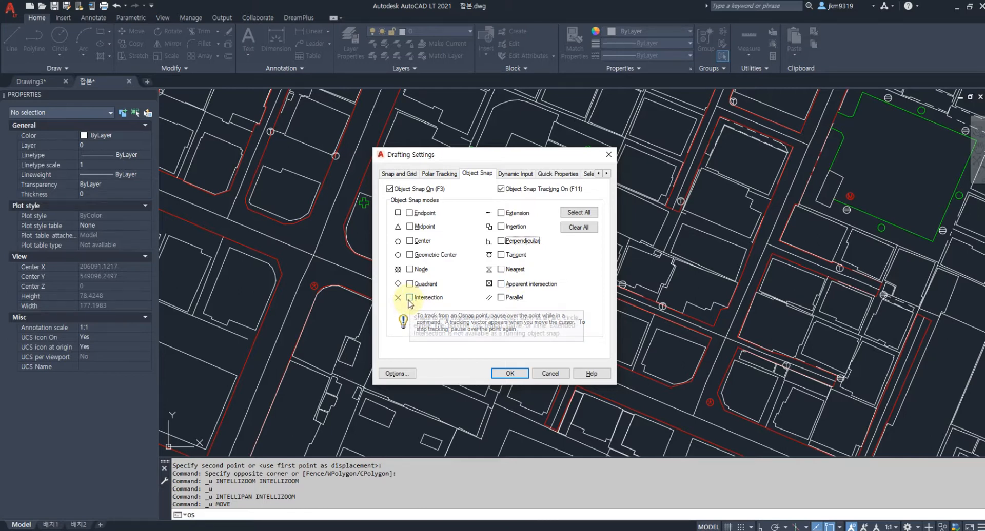
Enable the Endpoint, Midpoint and Perpendicular object snap modes and apply the settings
{"action": "left_click", "coordinate": [409, 213]}
{"action": "left_click", "coordinate": [500, 241]}
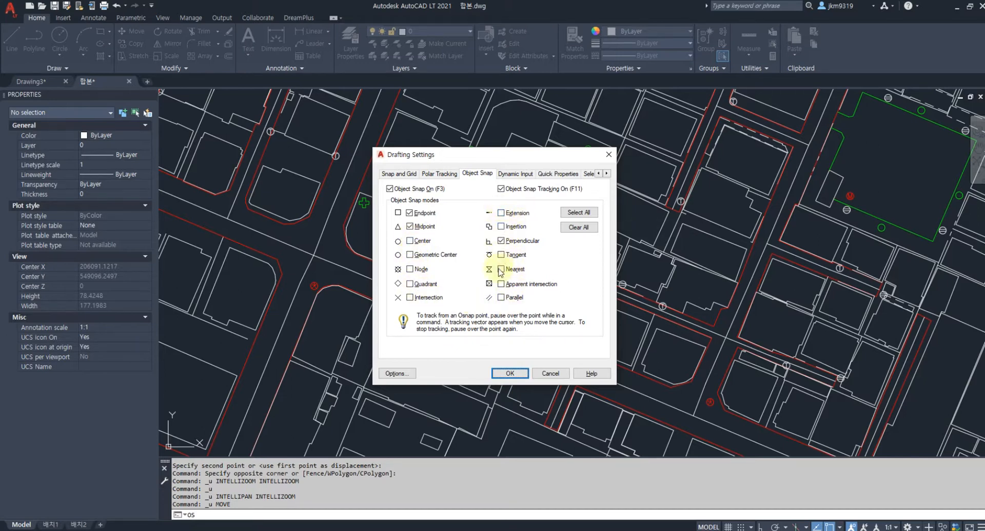
{"action": "left_click", "coordinate": [510, 374]}
Draw a circle in the empty area to the right of the city map
{"action": "scroll", "coordinate": [505, 325], "scroll_direction": "down", "scroll_amount": 10}
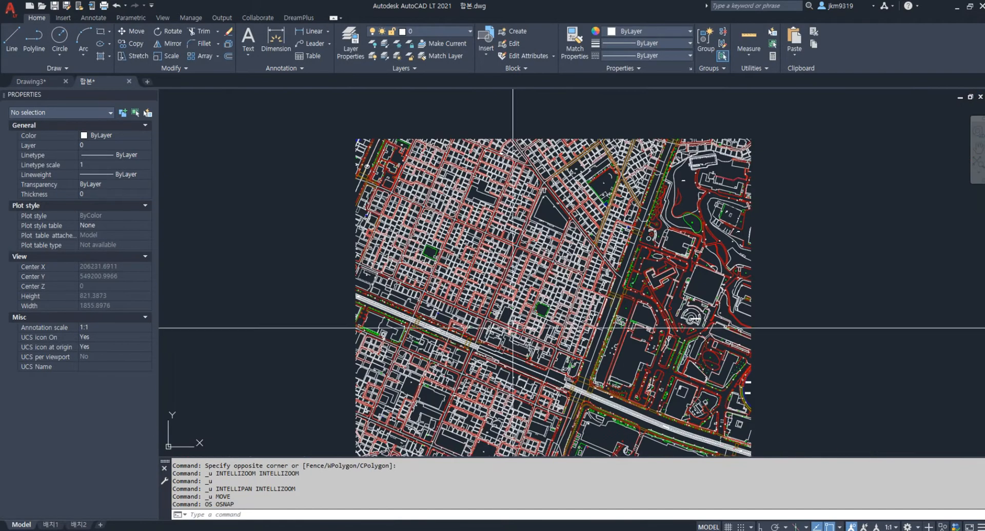
{"action": "scroll", "coordinate": [339, 286], "scroll_direction": "up", "scroll_amount": 2}
{"action": "middle_click_drag", "start_coordinate": [649, 307], "coordinate": [381, 308]}
{"action": "middle_click_drag", "start_coordinate": [553, 305], "coordinate": [413, 310]}
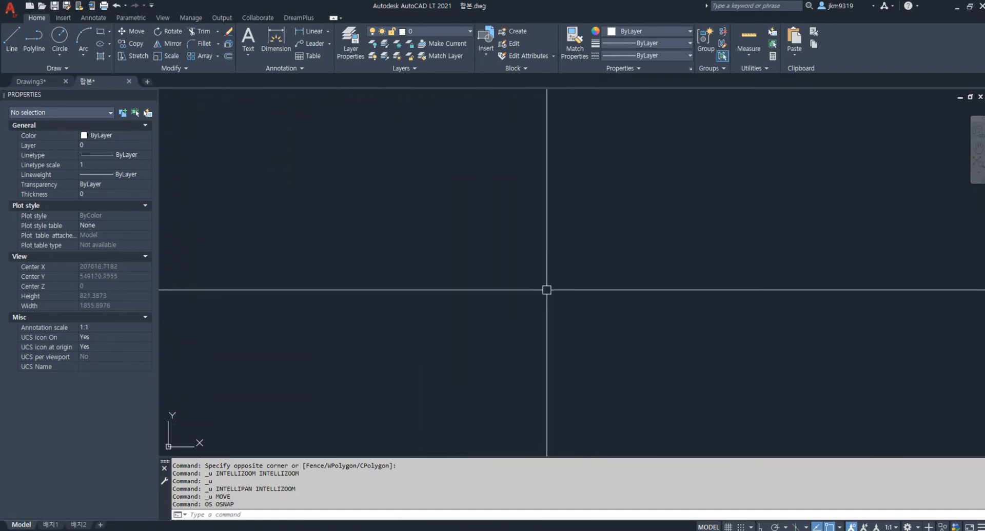
{"action": "middle_click_drag", "start_coordinate": [616, 290], "coordinate": [490, 290]}
{"action": "scroll", "coordinate": [501, 309], "scroll_direction": "up", "scroll_amount": 1}
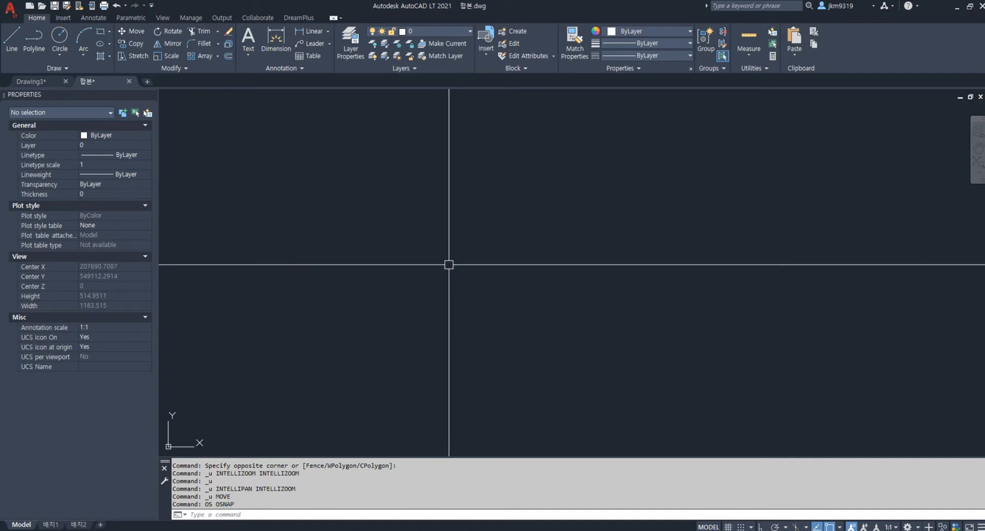
{"action": "type", "text": "p"}
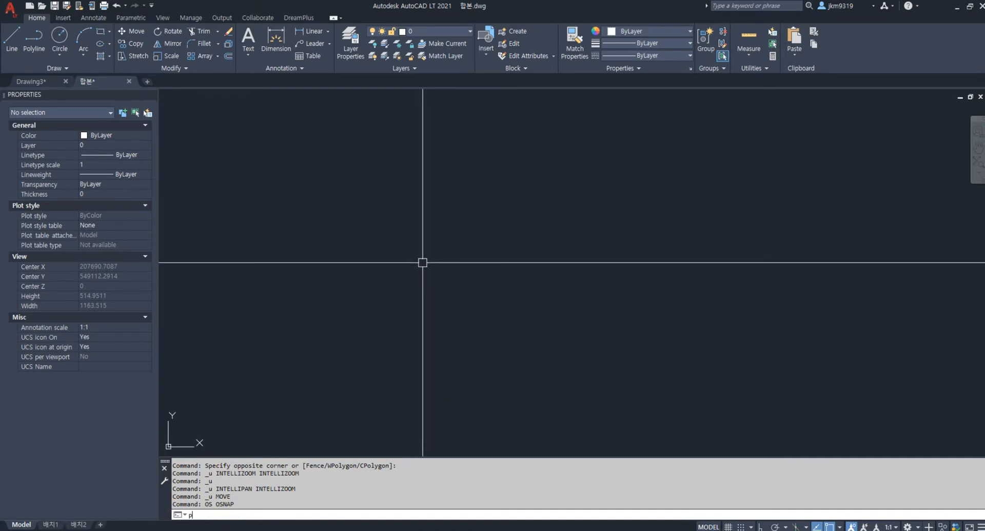
{"action": "key", "text": "BackSpace"}
{"action": "type", "text": "c"}
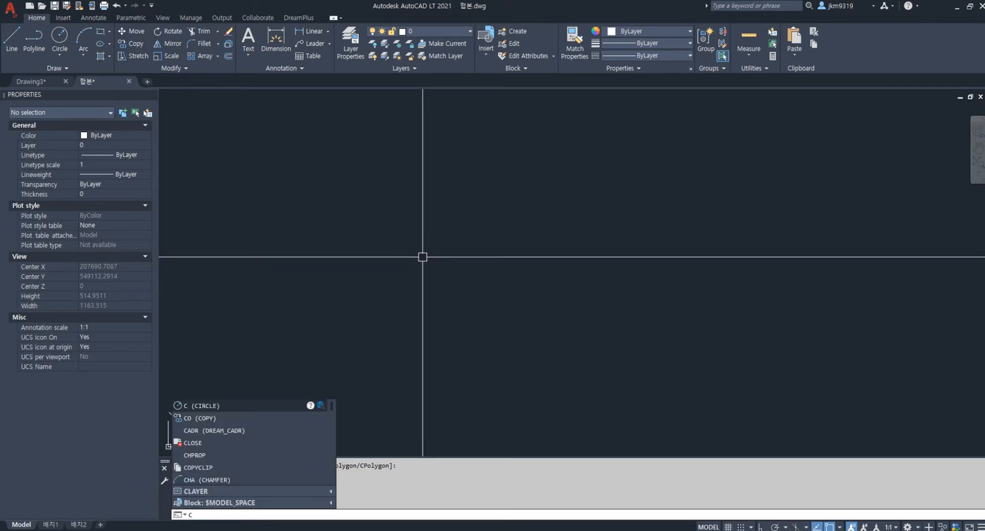
{"action": "key", "text": "Return"}
{"action": "left_click", "coordinate": [420, 270]}
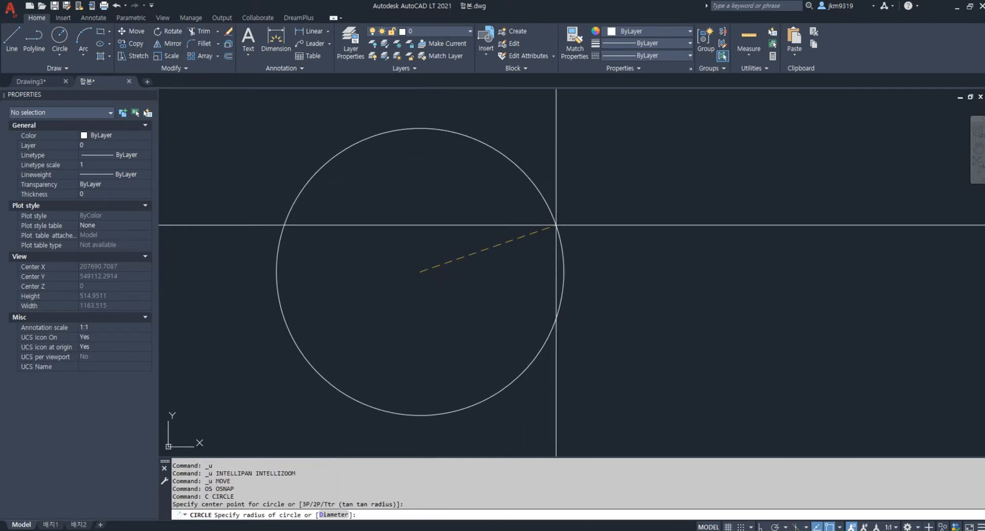
{"action": "left_click", "coordinate": [554, 219]}
{"action": "key", "text": "Escape"}
{"action": "key", "text": "Escape"}
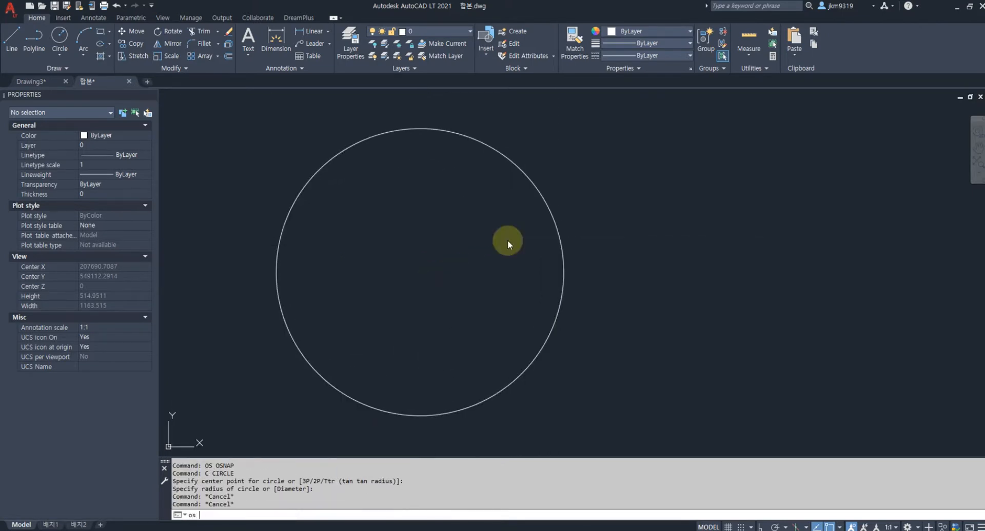
Check the object snap settings and start a polyline at the circle's right quadrant
{"action": "key", "text": "Return"}
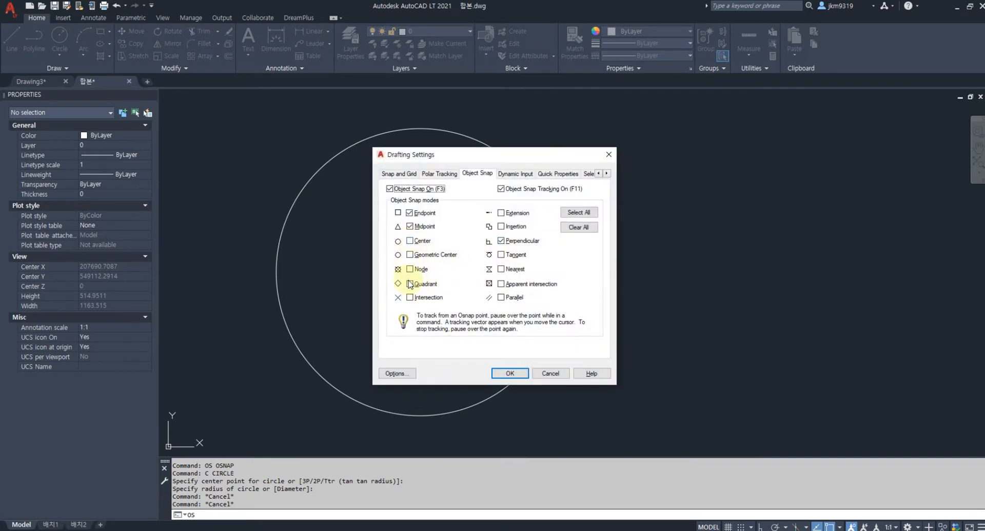
{"action": "key", "text": "Return"}
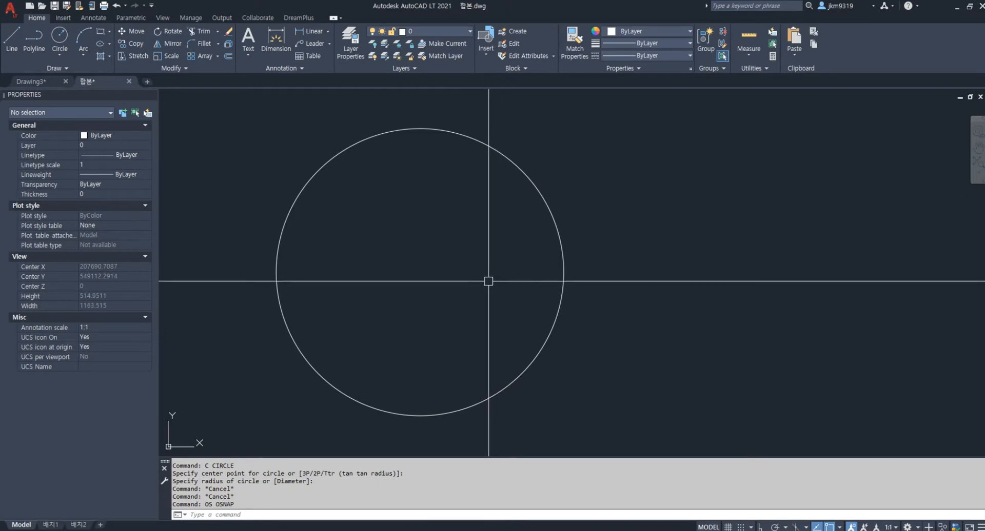
{"action": "type", "text": "pl"}
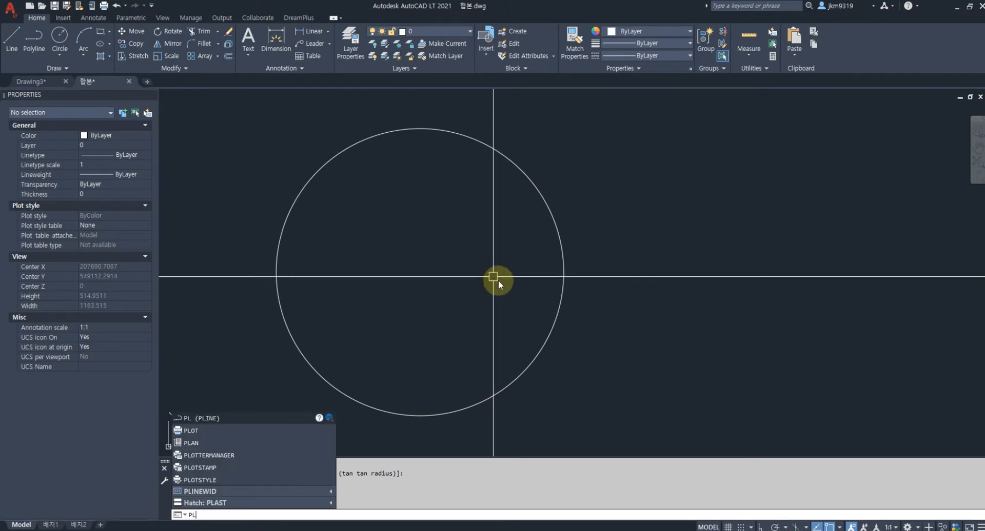
{"action": "key", "text": "Return"}
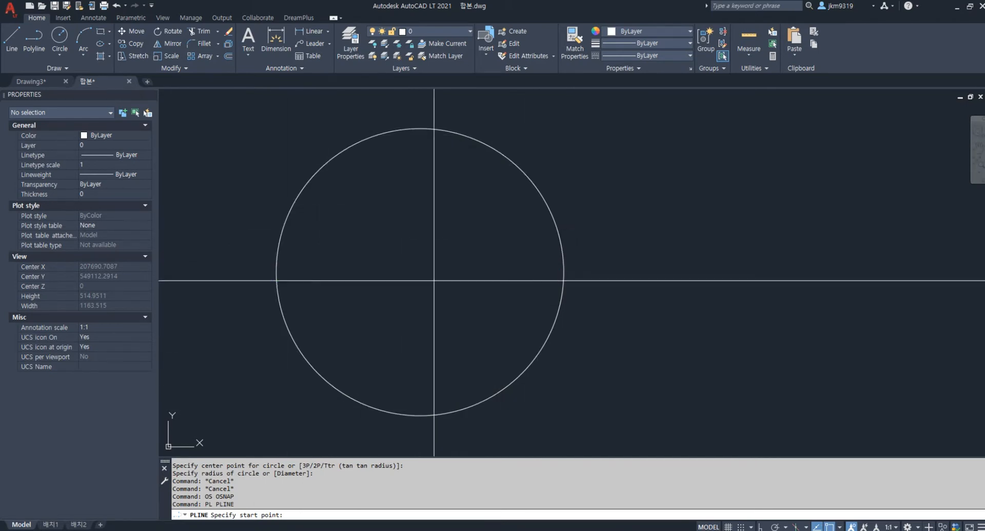
{"action": "left_click", "coordinate": [563, 272]}
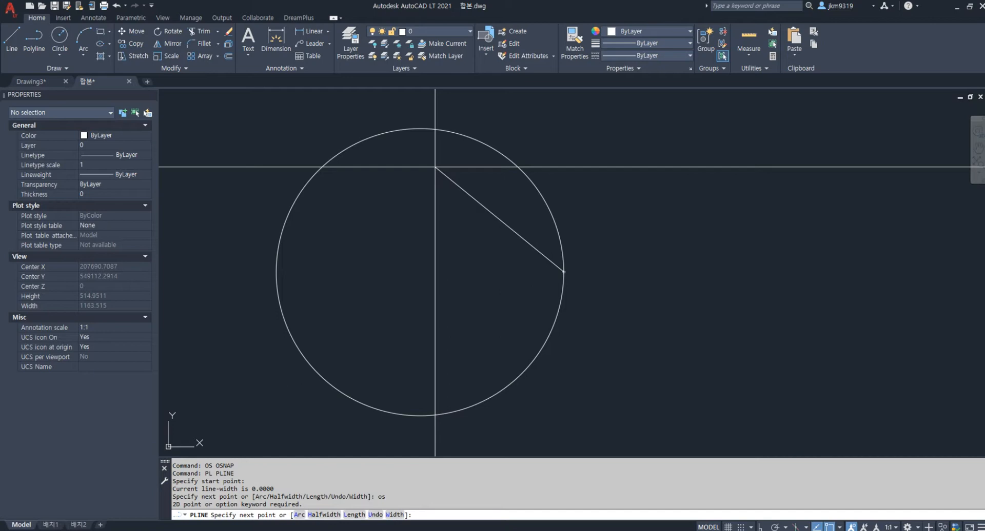
Extend the polyline to the circle's top and left quadrants using one-time Quadrant snap overrides
{"action": "right_click", "coordinate": [435, 167], "text": "shift"}
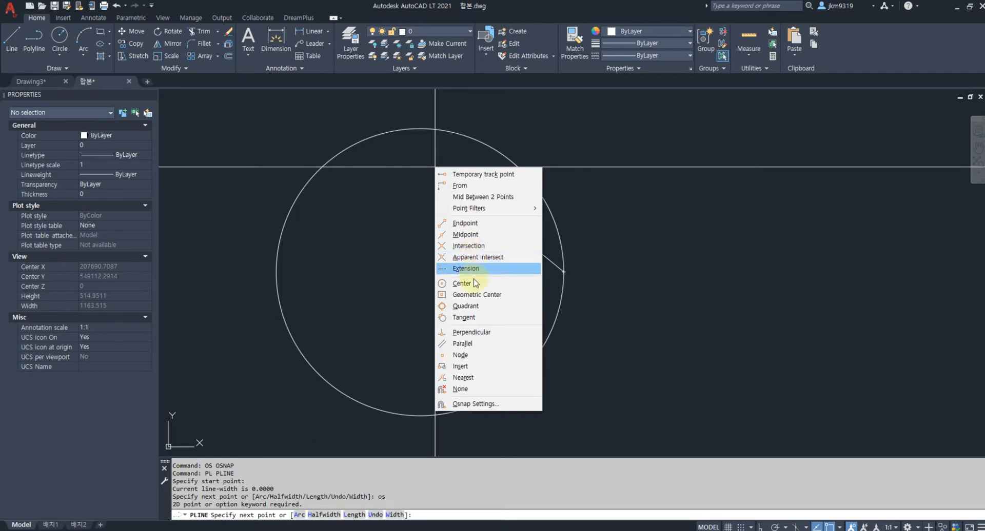
{"action": "left_click", "coordinate": [463, 307]}
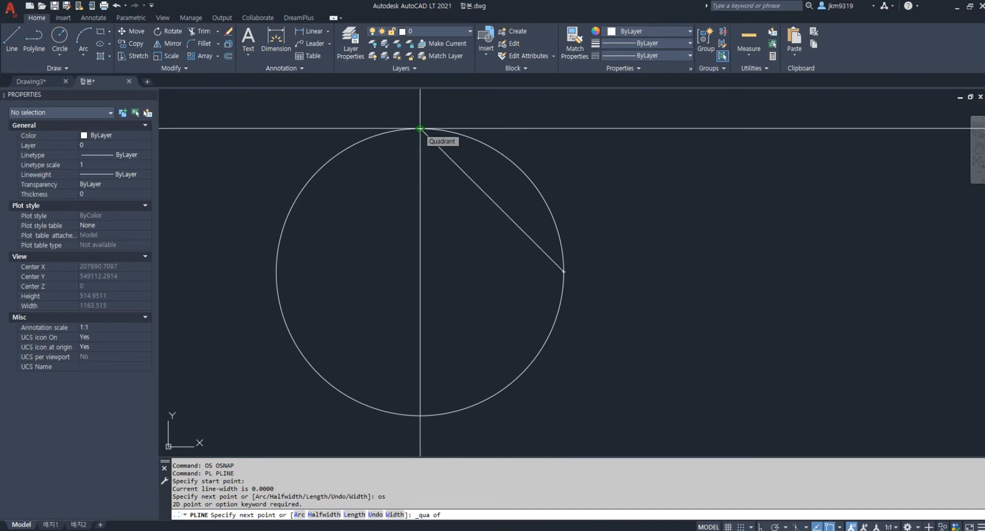
{"action": "left_click", "coordinate": [420, 128]}
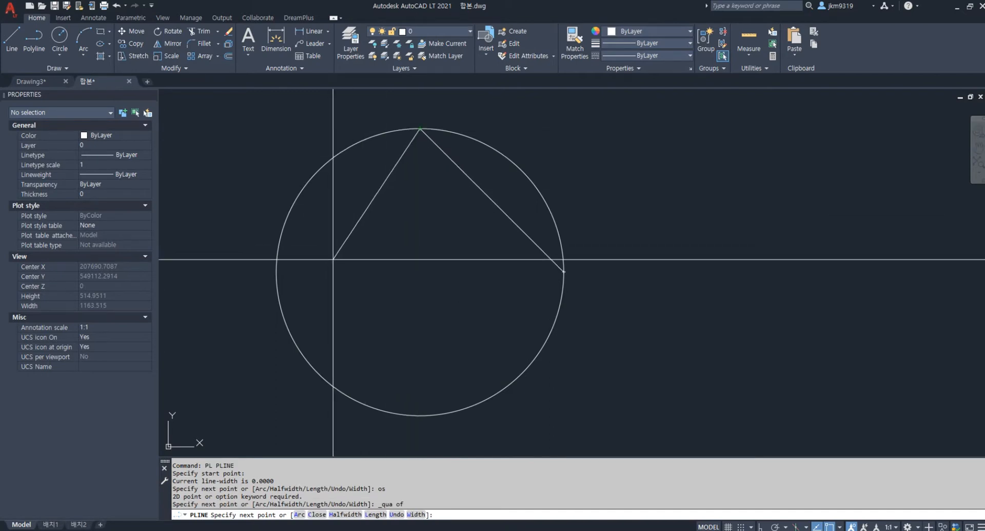
{"action": "right_click", "coordinate": [316, 266], "text": "shift"}
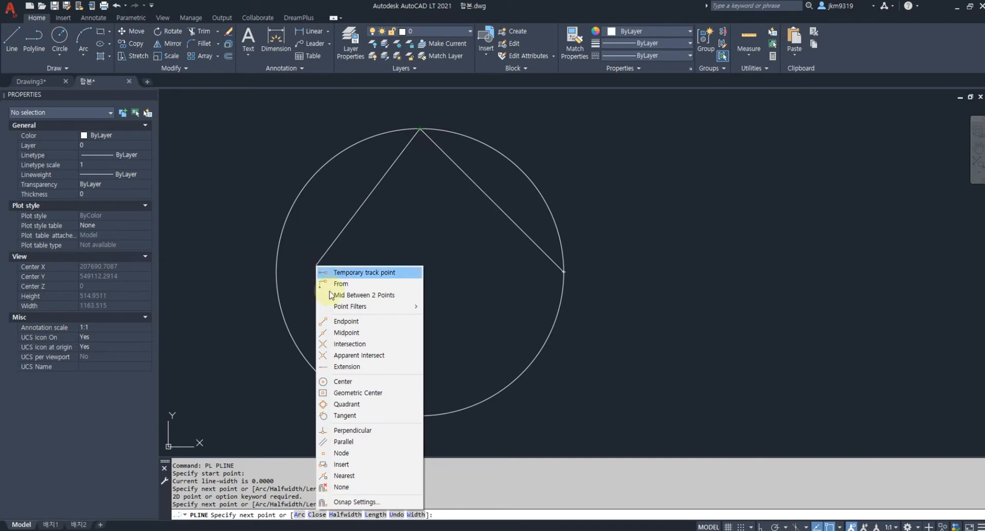
{"action": "left_click", "coordinate": [346, 404]}
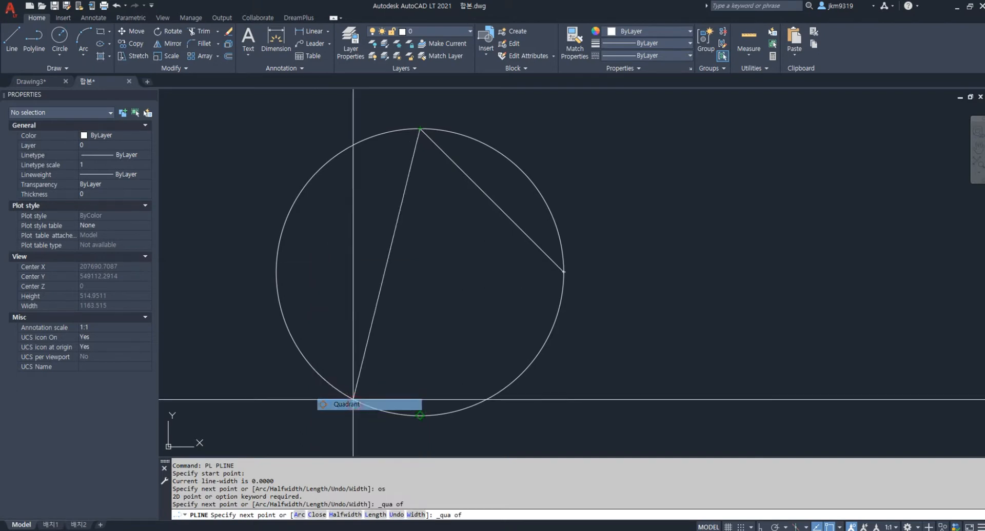
{"action": "left_click", "coordinate": [276, 272]}
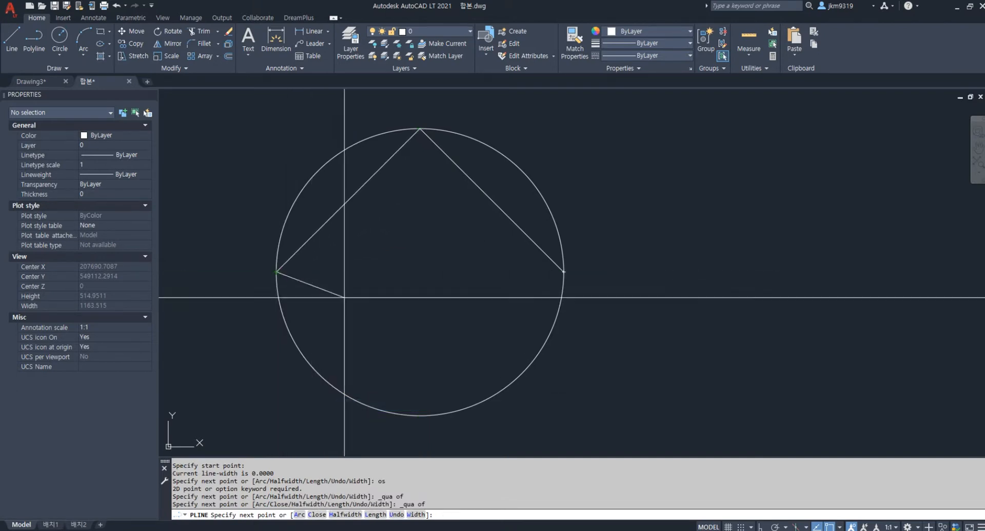
Continue the polyline to the circle's bottom and right quadrants with Quadrant snap overrides and end it as a diamond
{"action": "right_click", "coordinate": [373, 335], "text": "shift"}
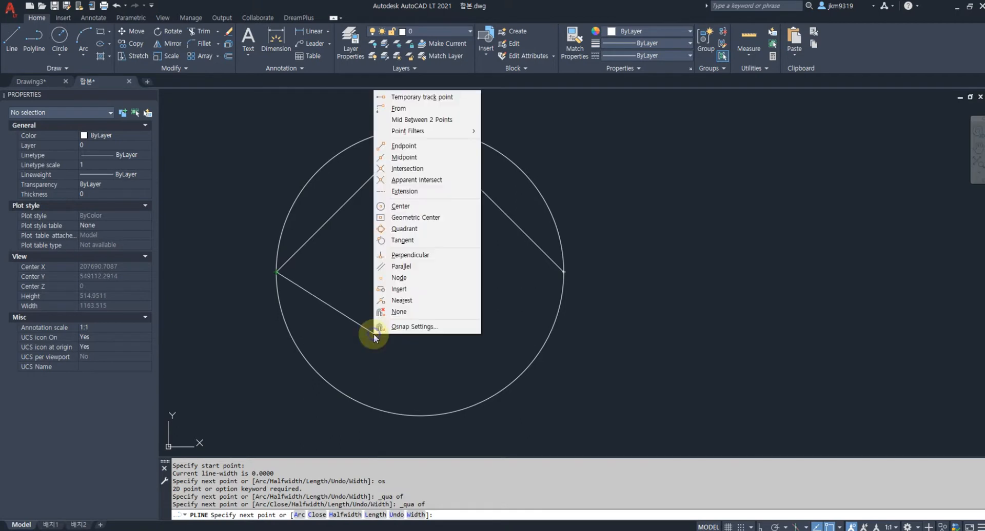
{"action": "left_click", "coordinate": [404, 229]}
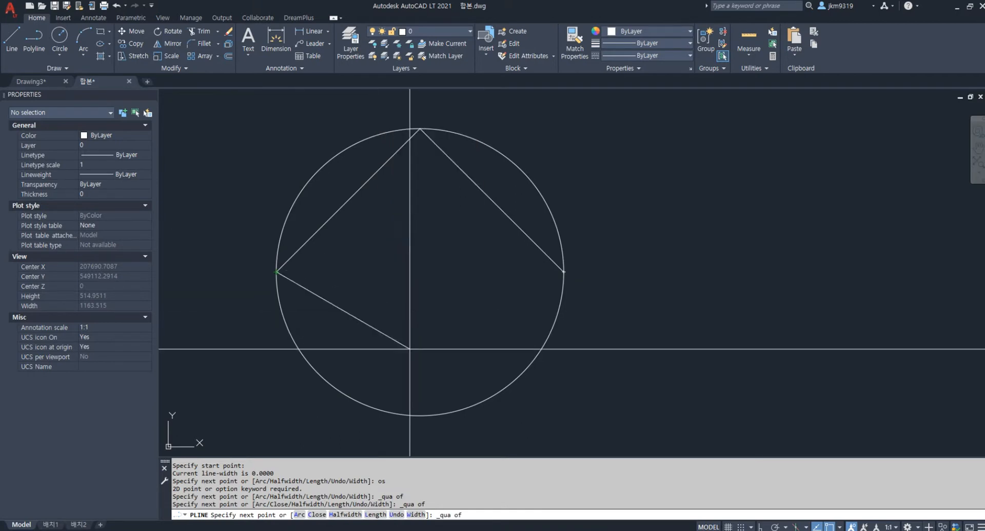
{"action": "left_click", "coordinate": [420, 415]}
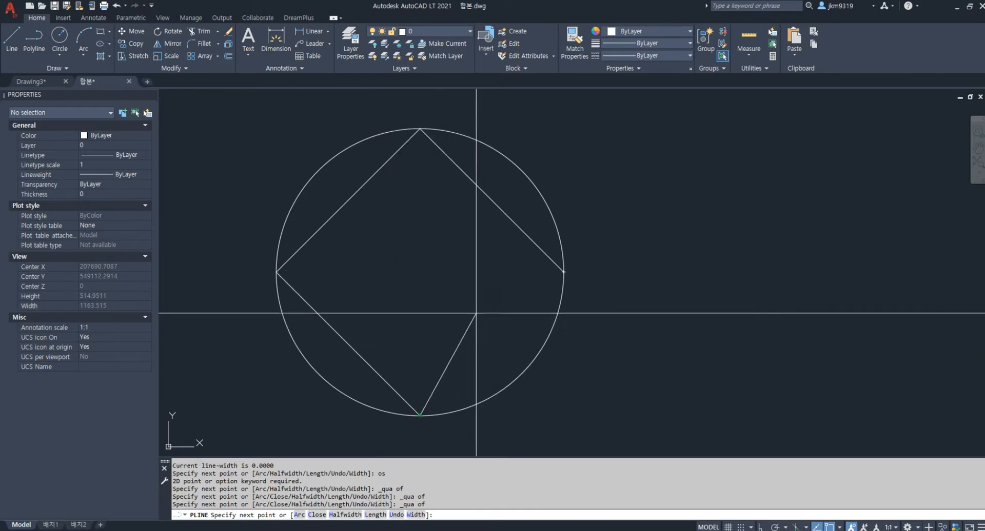
{"action": "right_click", "coordinate": [475, 310], "text": "shift"}
{"action": "left_click", "coordinate": [507, 205]}
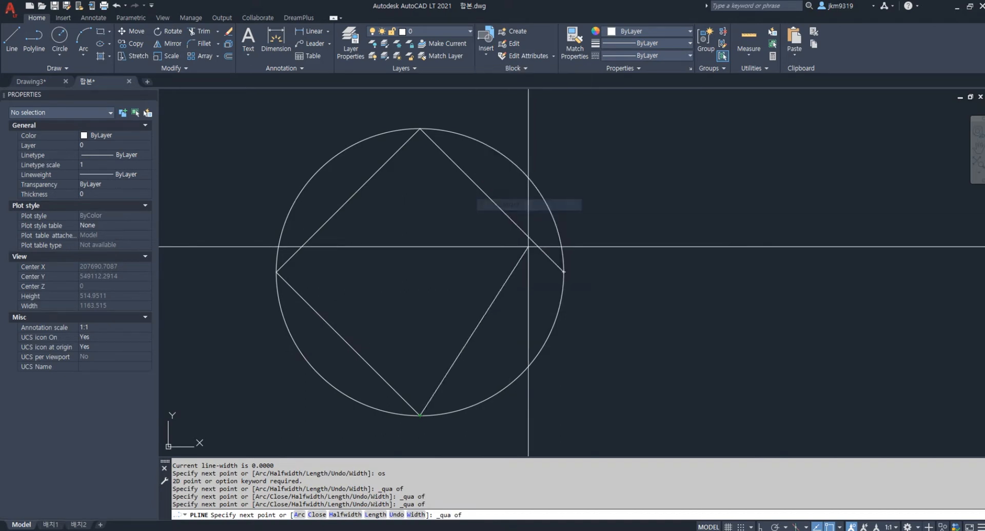
{"action": "left_click", "coordinate": [564, 272]}
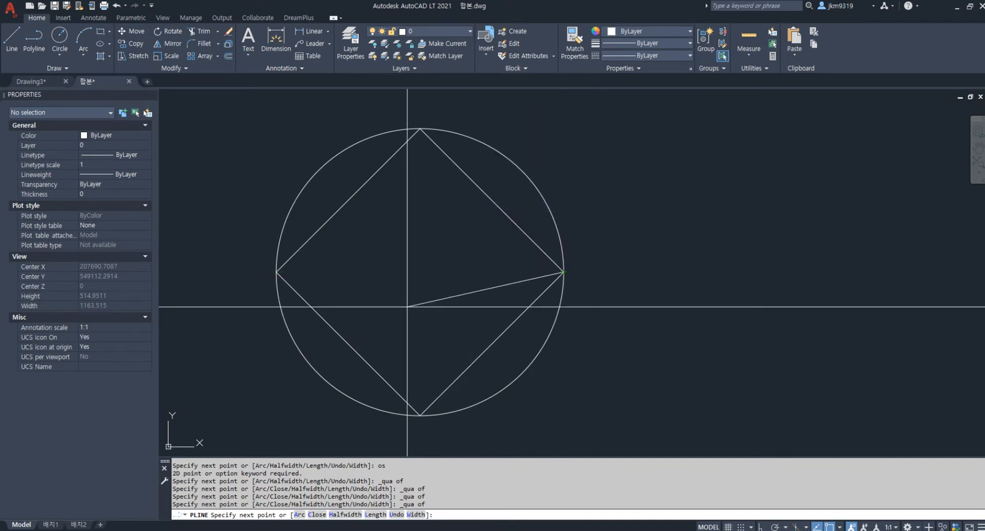
{"action": "key", "text": "Escape"}
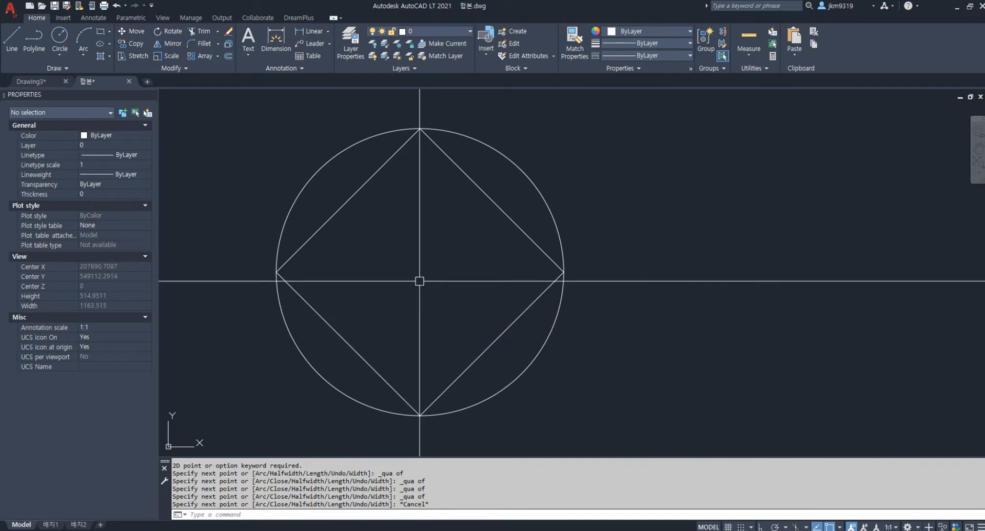
Erase the circle together with the diamond polyline inside it
{"action": "left_click", "coordinate": [613, 132]}
{"action": "left_click", "coordinate": [275, 425]}
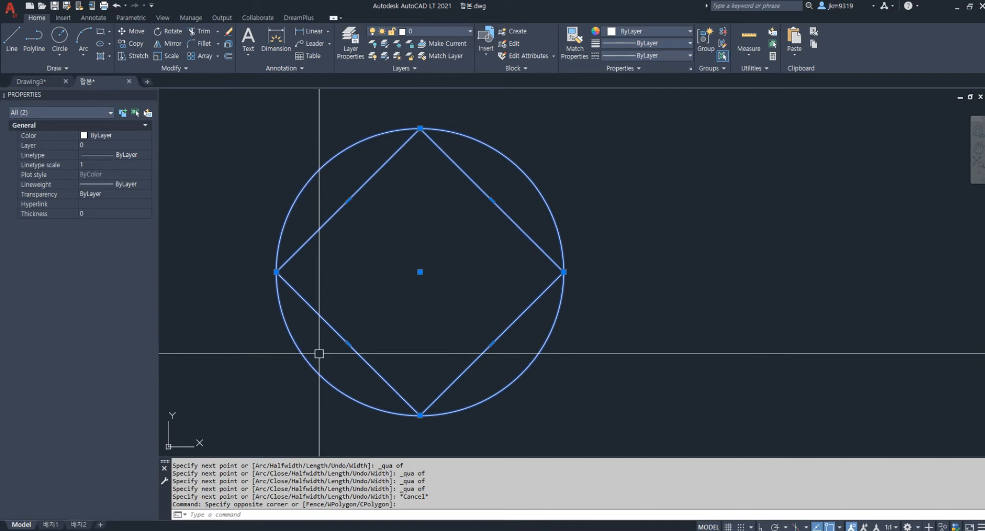
{"action": "type", "text": "E"}
{"action": "key", "text": "Return"}
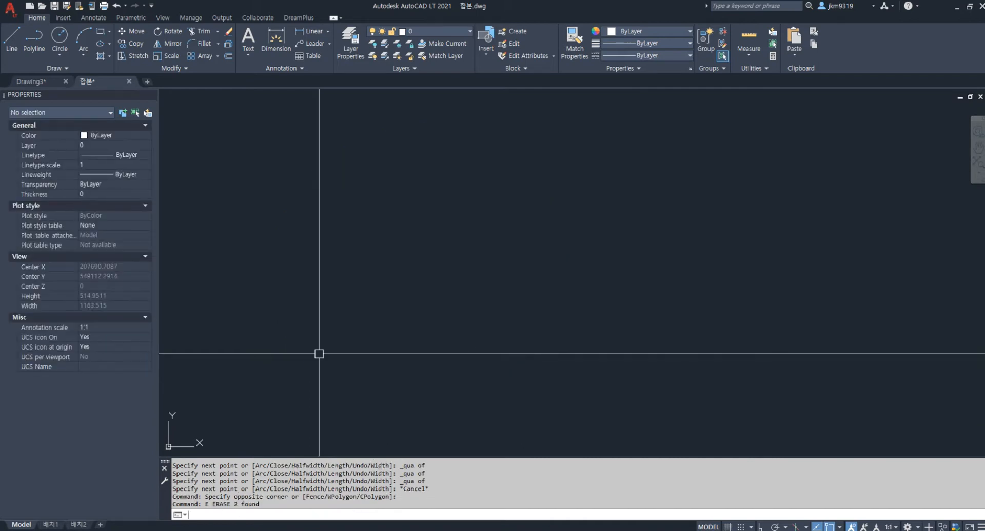
{"action": "key", "text": "Escape"}
{"action": "key", "text": "Escape"}
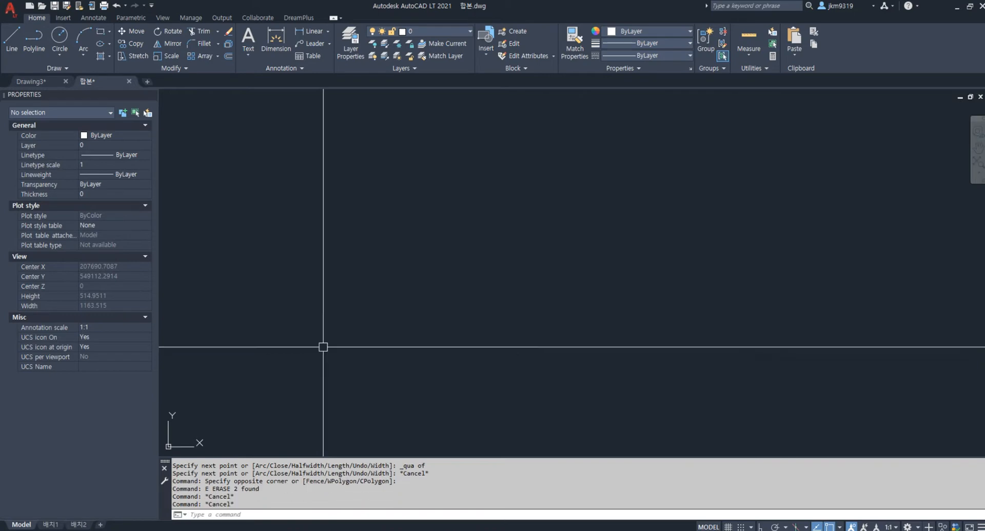
Draw a rectangle with an area of about 60,325 and a perimeter of about 983 in the empty area beside the map
{"action": "scroll", "coordinate": [326, 345], "scroll_direction": "down", "scroll_amount": 8}
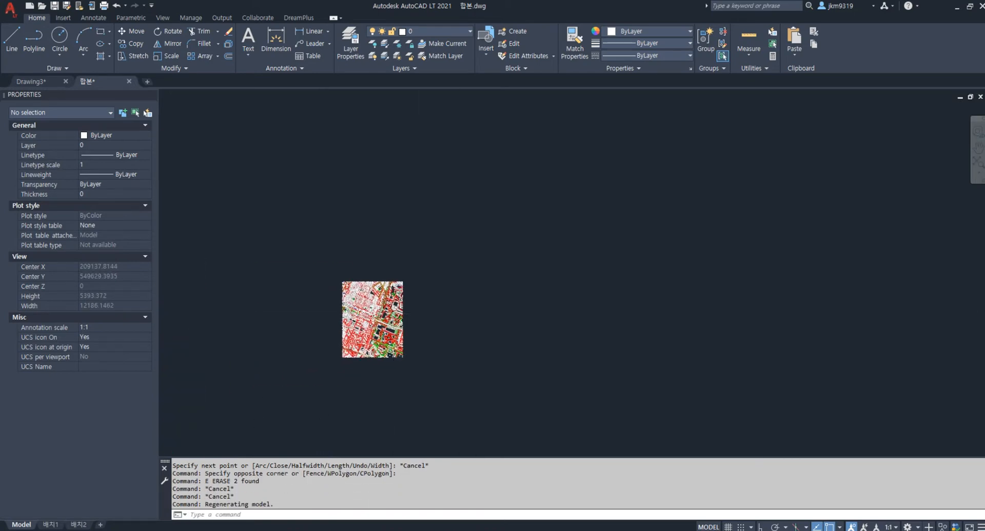
{"action": "scroll", "coordinate": [493, 312], "scroll_direction": "up", "scroll_amount": 5}
{"action": "type", "text": "rec"}
{"action": "key", "text": "Return"}
{"action": "left_click", "coordinate": [438, 245]}
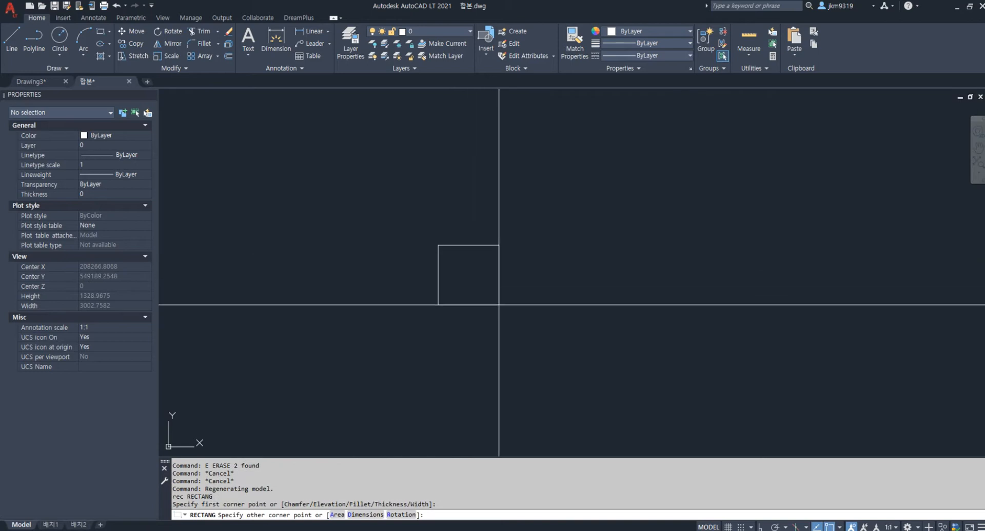
{"action": "left_click", "coordinate": [501, 314]}
{"action": "key", "text": "Escape"}
{"action": "scroll", "coordinate": [501, 290], "scroll_direction": "up", "scroll_amount": 3}
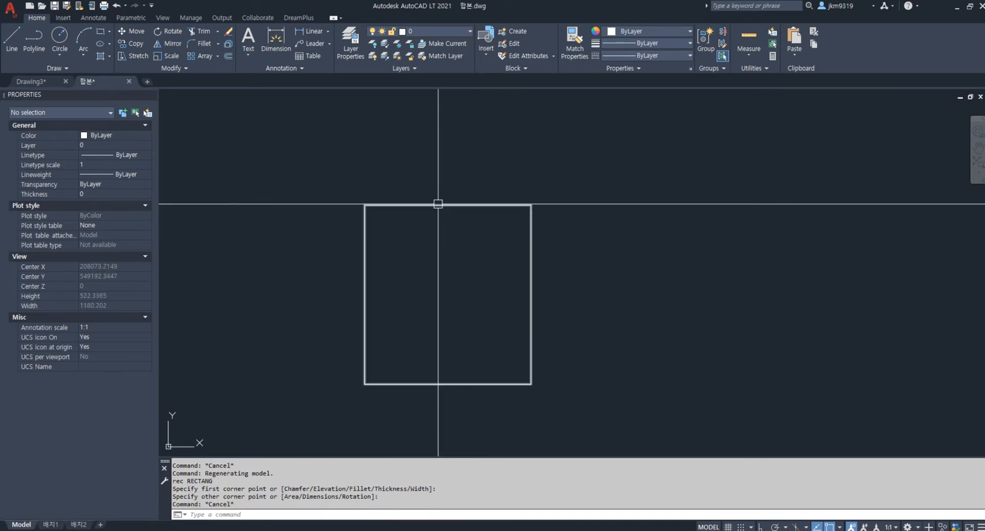
Copy the rectangle from its top-left corner to its top-right corner so the copy sits directly beside the original
{"action": "left_click", "coordinate": [380, 205]}
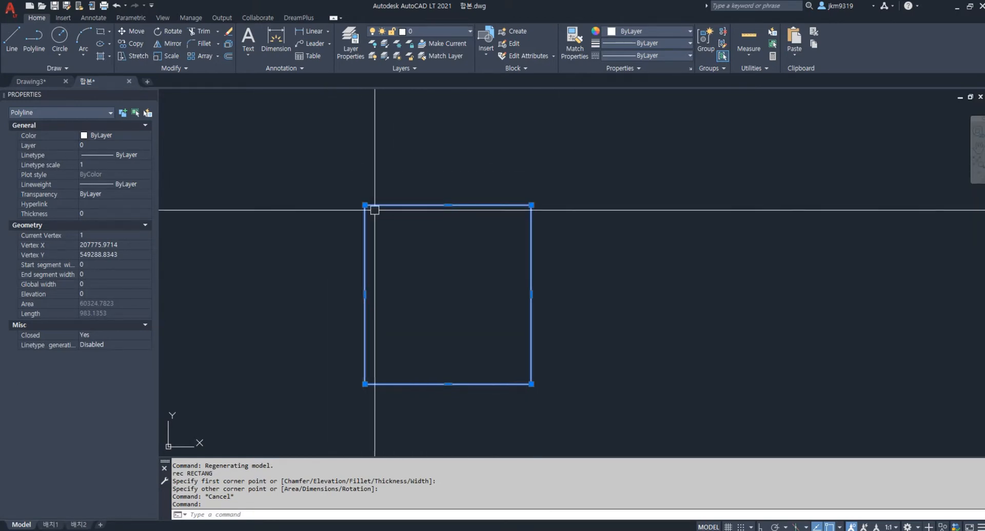
{"action": "type", "text": "o"}
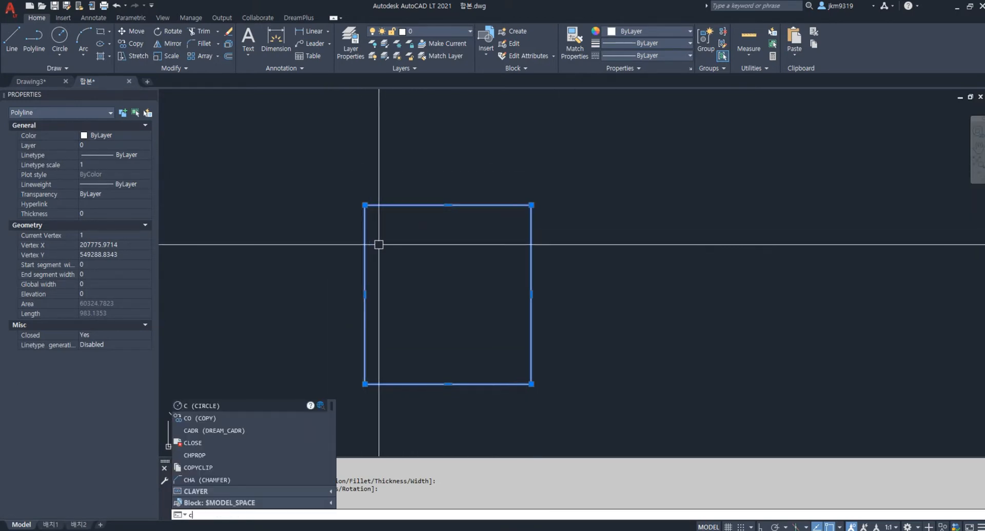
{"action": "key", "text": "Return"}
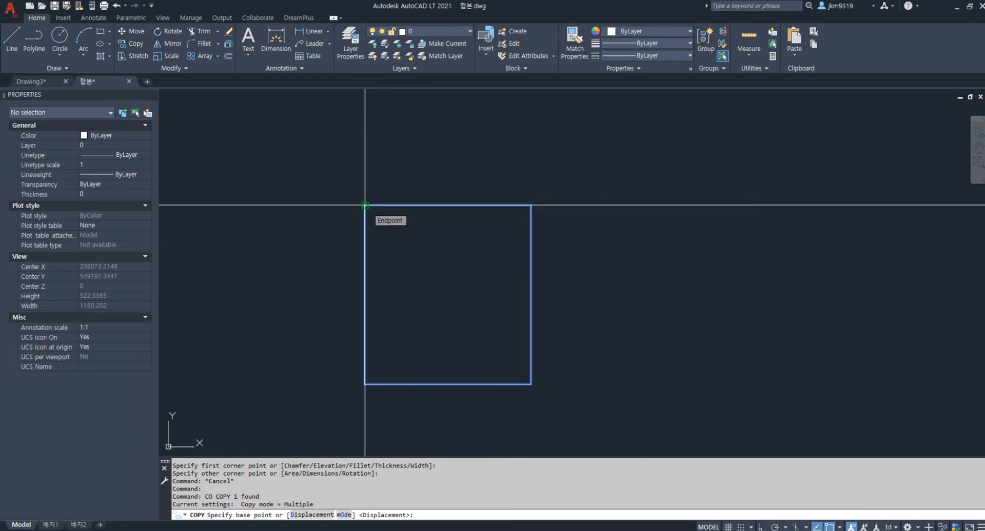
{"action": "left_click", "coordinate": [365, 205]}
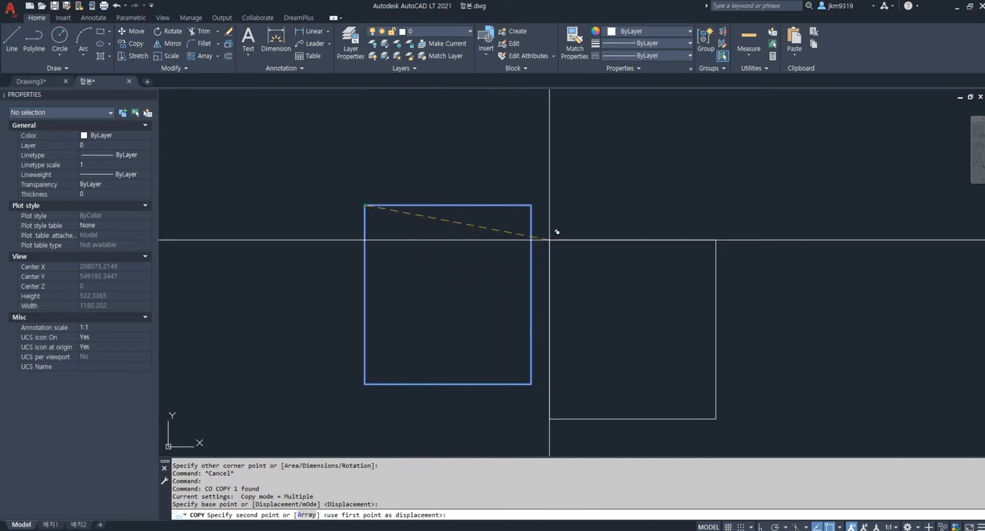
{"action": "left_click", "coordinate": [531, 205]}
{"action": "scroll", "coordinate": [533, 201], "scroll_direction": "up", "scroll_amount": 5}
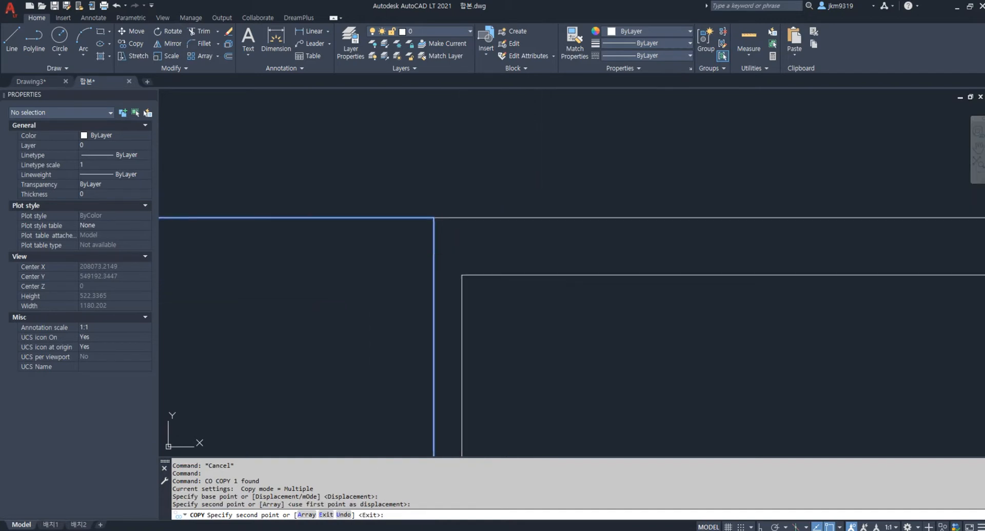
{"action": "scroll", "coordinate": [464, 275], "scroll_direction": "up", "scroll_amount": 3}
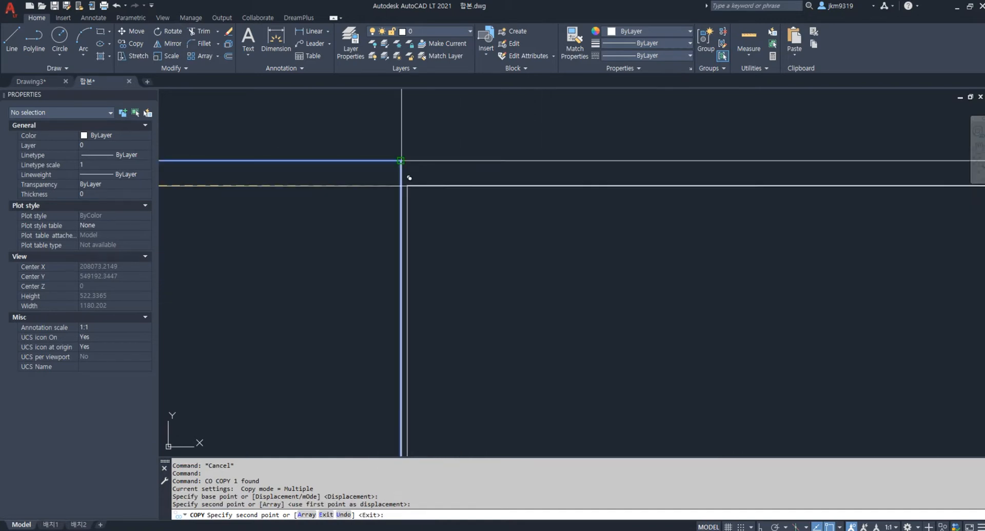
{"action": "scroll", "coordinate": [429, 211], "scroll_direction": "down", "scroll_amount": 6}
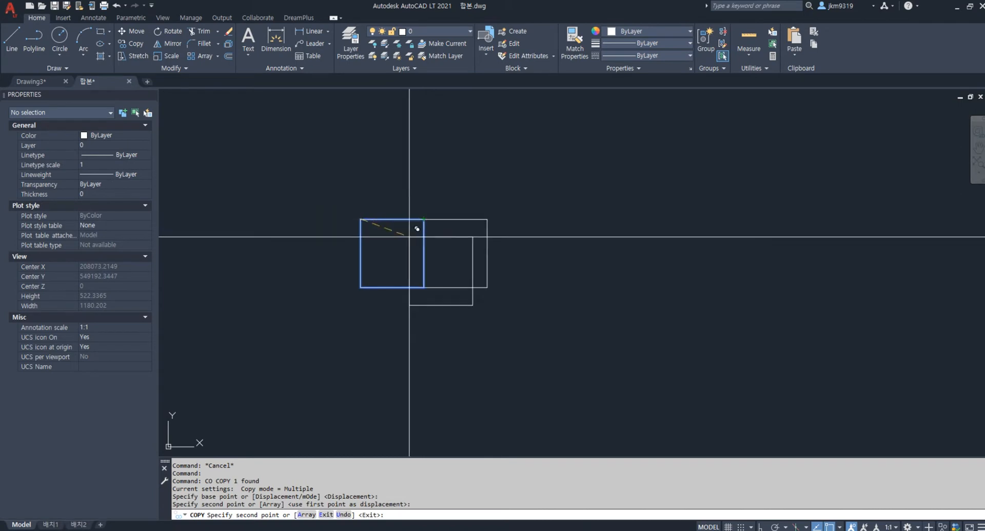
{"action": "key", "text": "Escape"}
Copy the right-hand rectangle from its bottom edge midpoint to the top edge midpoint of the left-hand rectangle
{"action": "scroll", "coordinate": [464, 242], "scroll_direction": "up", "scroll_amount": 5}
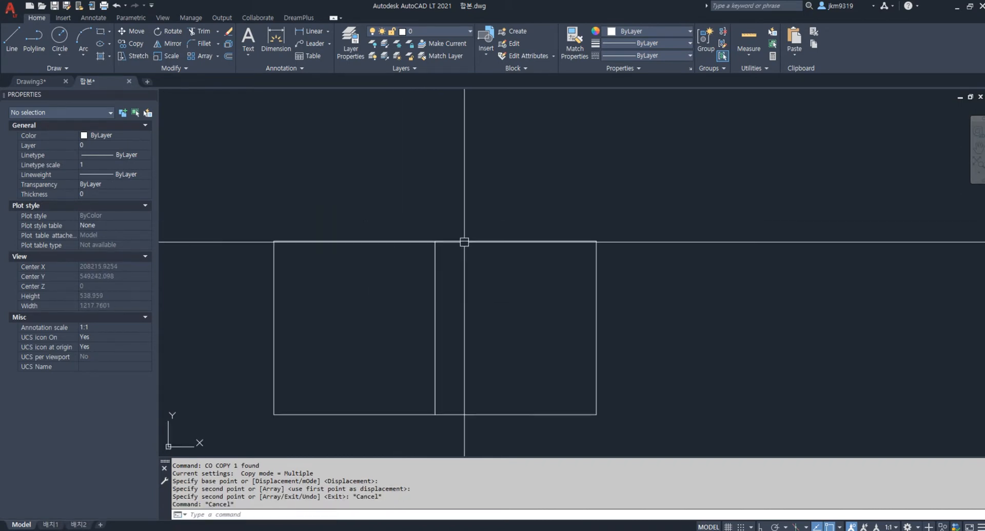
{"action": "type", "text": "co"}
{"action": "key", "text": "Return"}
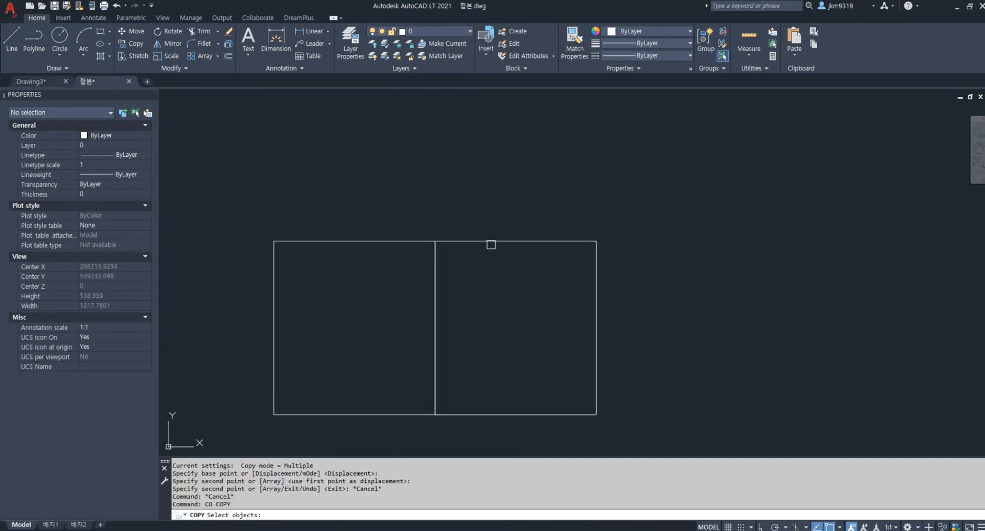
{"action": "left_click", "coordinate": [535, 242]}
{"action": "key", "text": "Return"}
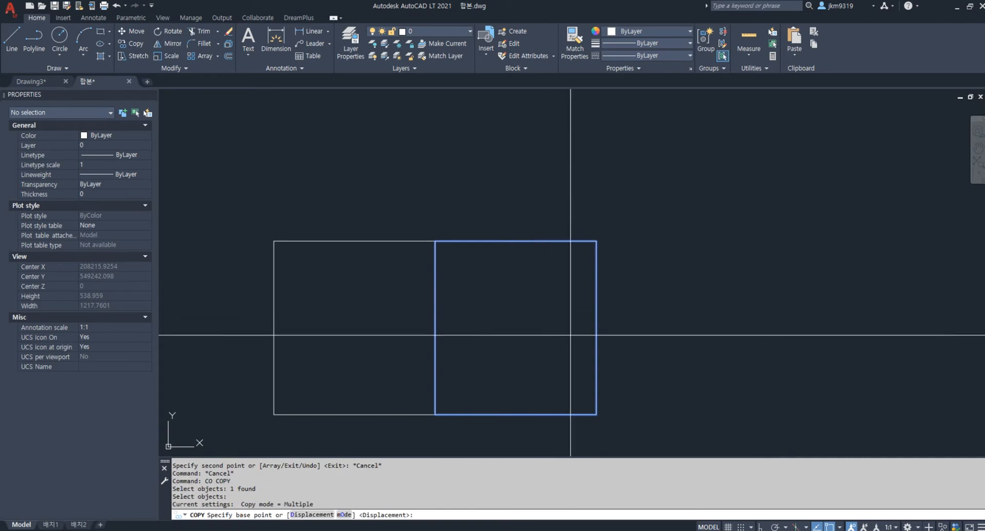
{"action": "left_click", "coordinate": [516, 415]}
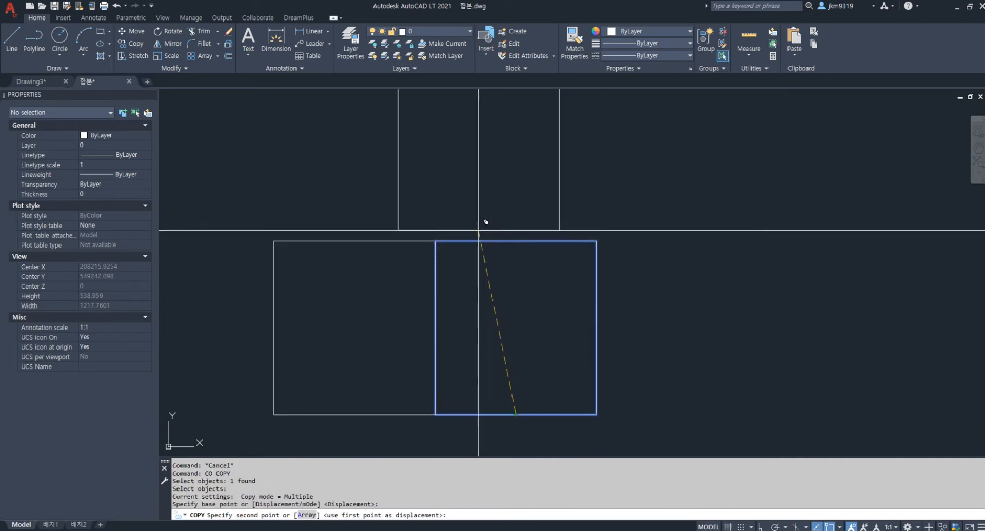
{"action": "left_click", "coordinate": [354, 241]}
{"action": "key", "text": "Escape"}
{"action": "scroll", "coordinate": [426, 236], "scroll_direction": "up", "scroll_amount": 6}
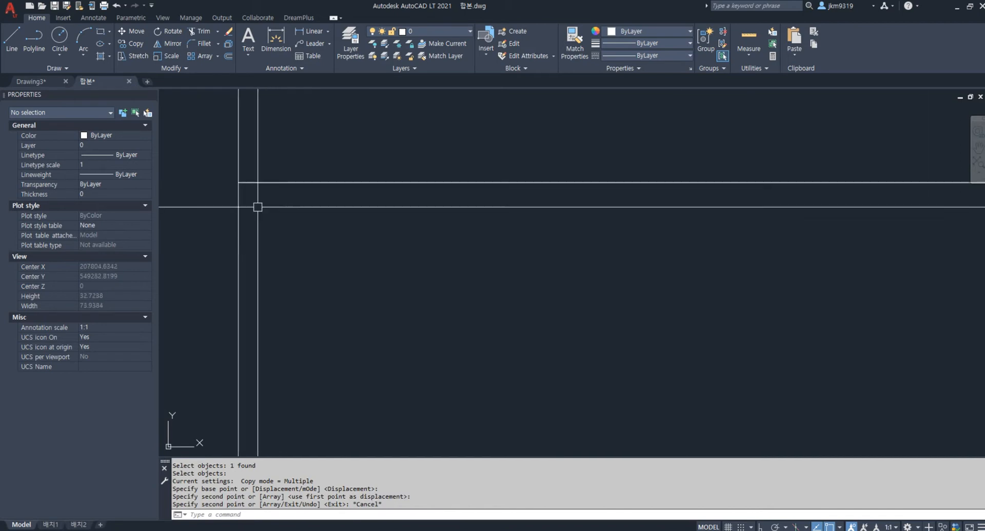
{"action": "scroll", "coordinate": [236, 185], "scroll_direction": "up", "scroll_amount": 10}
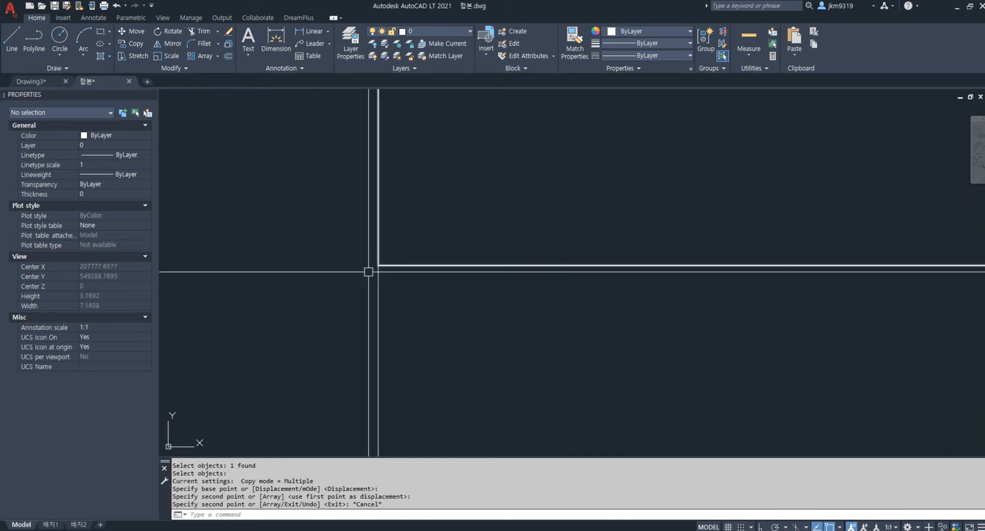
{"action": "scroll", "coordinate": [369, 272], "scroll_direction": "down", "scroll_amount": 20}
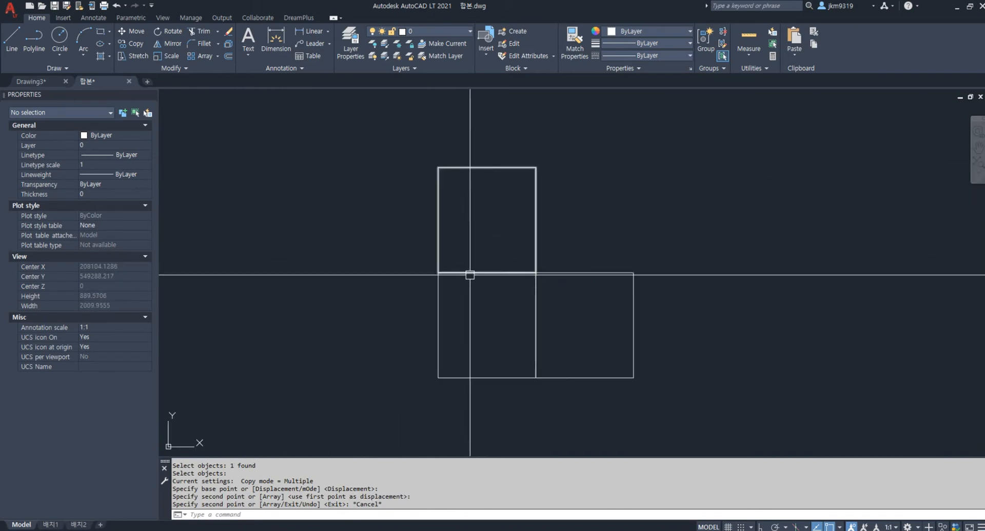
Draw a vertical polyline about 299 long from the empty space above down to the right-hand rectangle's top edge
{"action": "middle_click_drag", "start_coordinate": [543, 277], "coordinate": [458, 306]}
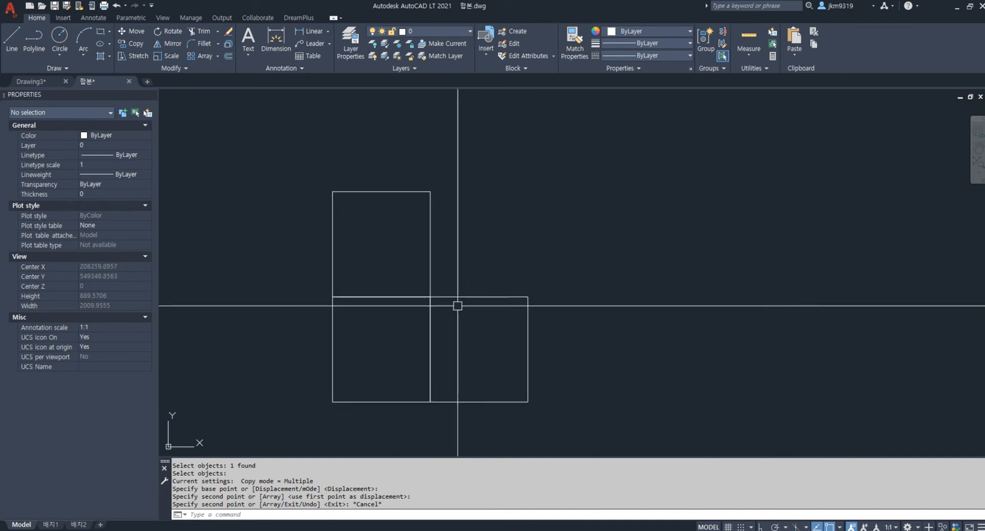
{"action": "type", "text": "pl"}
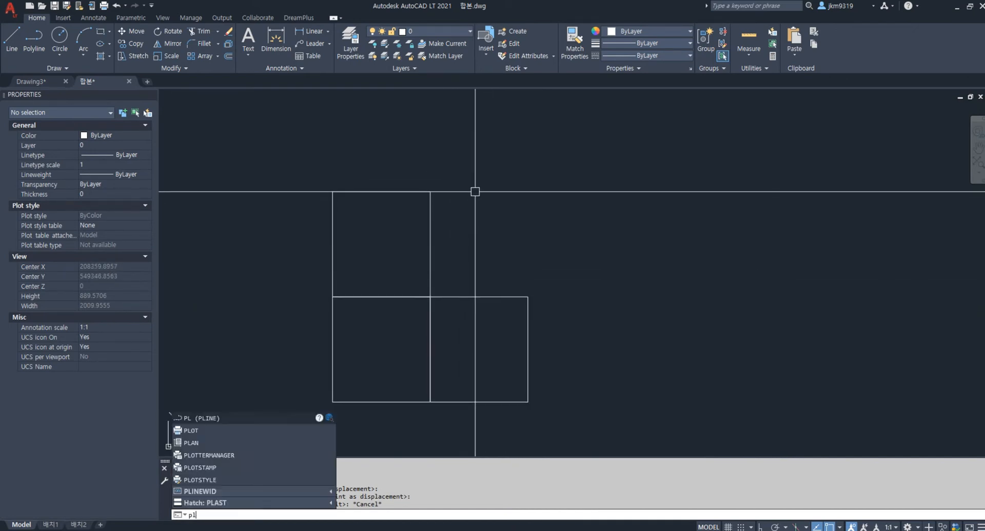
{"action": "key", "text": "Return"}
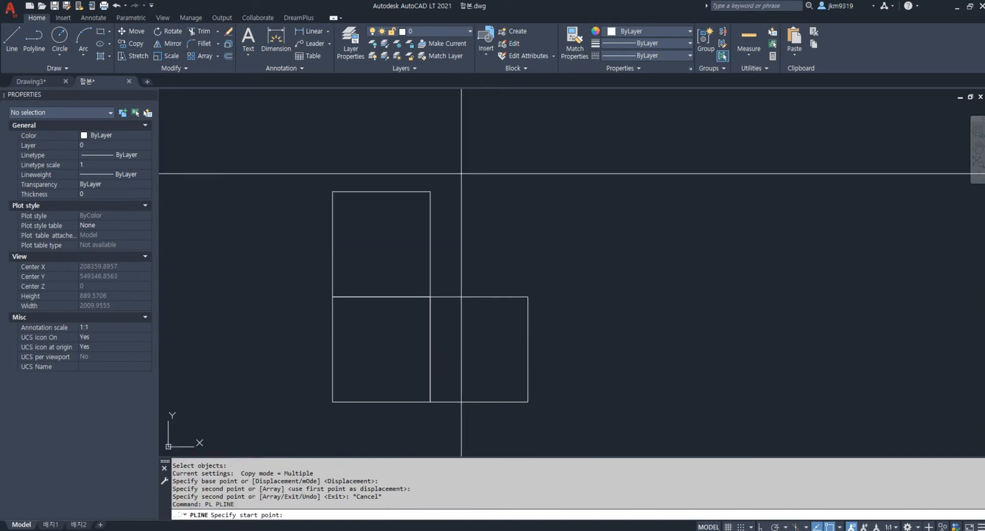
{"action": "left_click", "coordinate": [460, 172]}
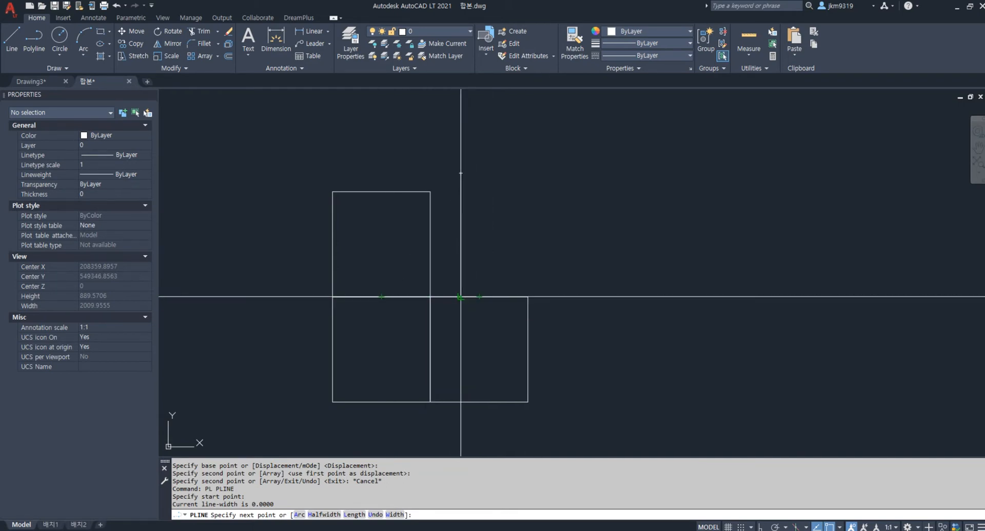
{"action": "left_click", "coordinate": [460, 297]}
{"action": "key", "text": "Escape"}
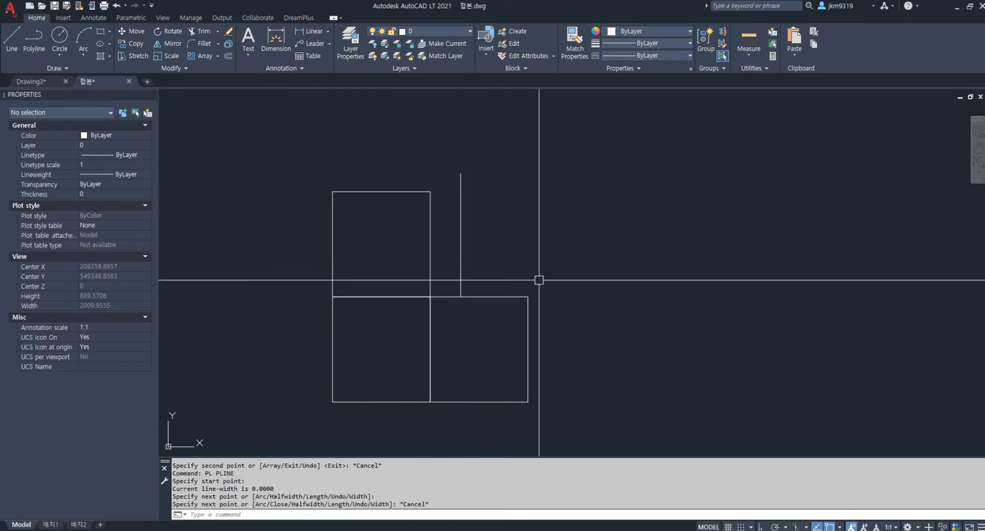
Erase the vertical polyline standing on the right-hand rectangle
{"action": "scroll", "coordinate": [539, 280], "scroll_direction": "down", "scroll_amount": 2}
{"action": "left_click", "coordinate": [518, 220]}
{"action": "left_click", "coordinate": [454, 245]}
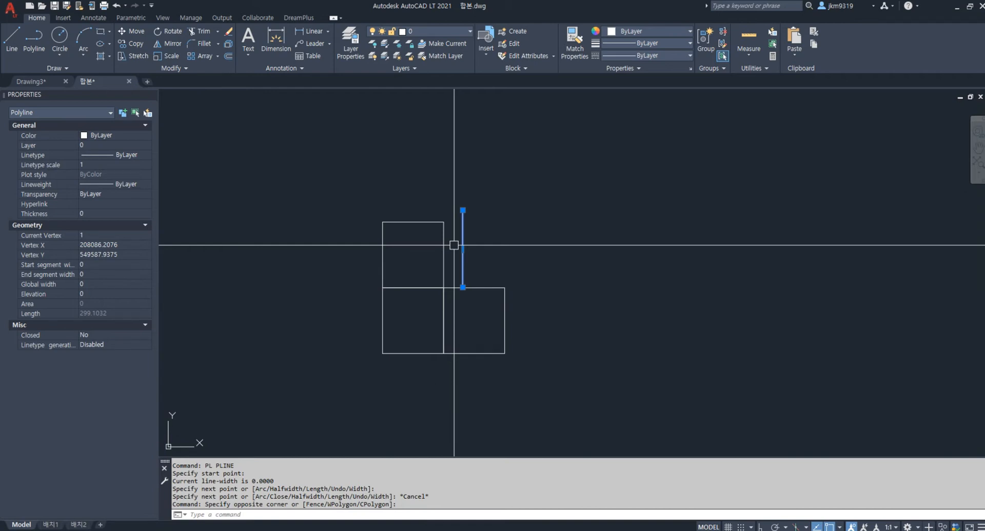
{"action": "type", "text": "e"}
{"action": "key", "text": "Return"}
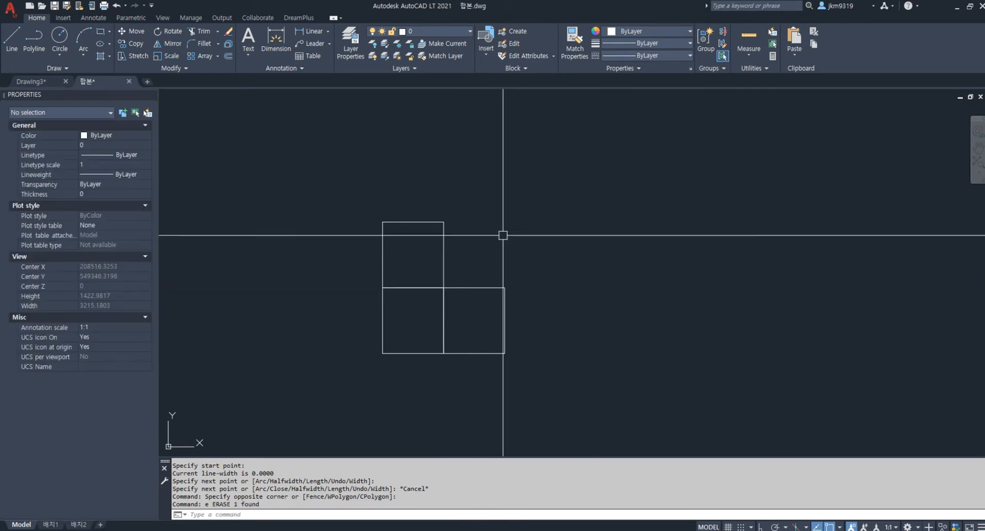
Erase all three adjoining rectangles together
{"action": "key", "text": "Escape"}
{"action": "left_click", "coordinate": [543, 205]}
{"action": "left_click", "coordinate": [364, 362]}
{"action": "type", "text": "e"}
{"action": "key", "text": "Return"}
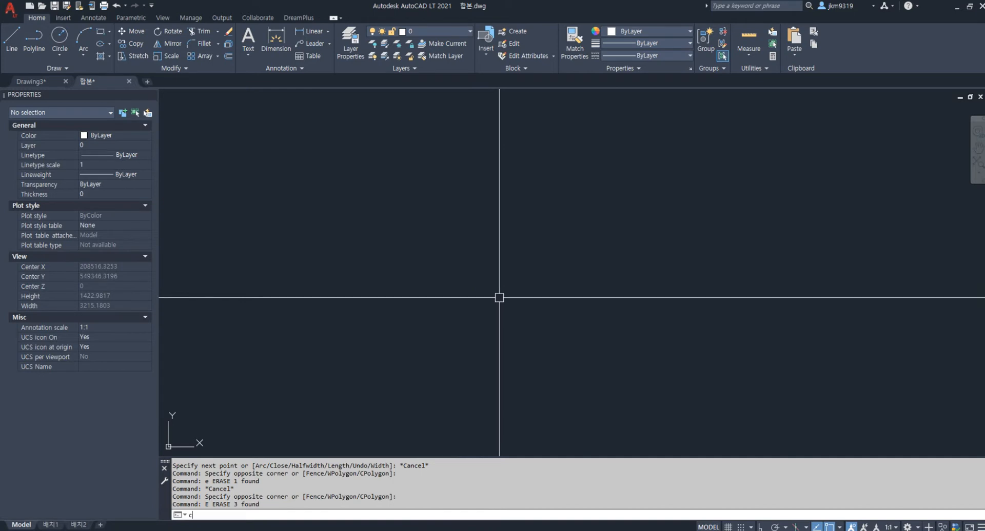
Draw a circle with a radius of about 583 in the empty area beside the map
{"action": "type", "text": "c"}
{"action": "key", "text": "Return"}
{"action": "left_click", "coordinate": [468, 298]}
{"action": "left_click", "coordinate": [605, 228]}
{"action": "key", "text": "Escape"}
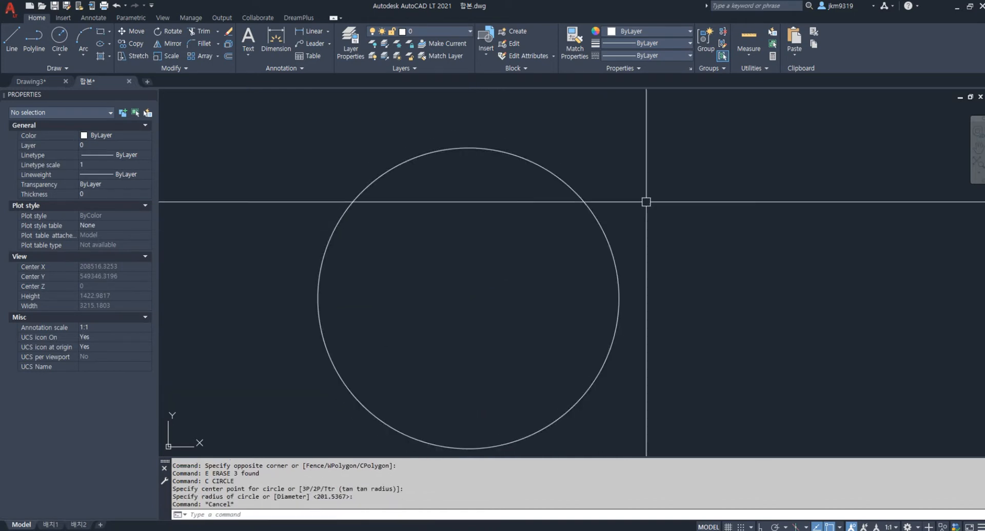
Examine the circle's center and quadrant grips and the Center option among the one-time snap overrides
{"action": "left_click", "coordinate": [652, 194]}
{"action": "left_click", "coordinate": [557, 257]}
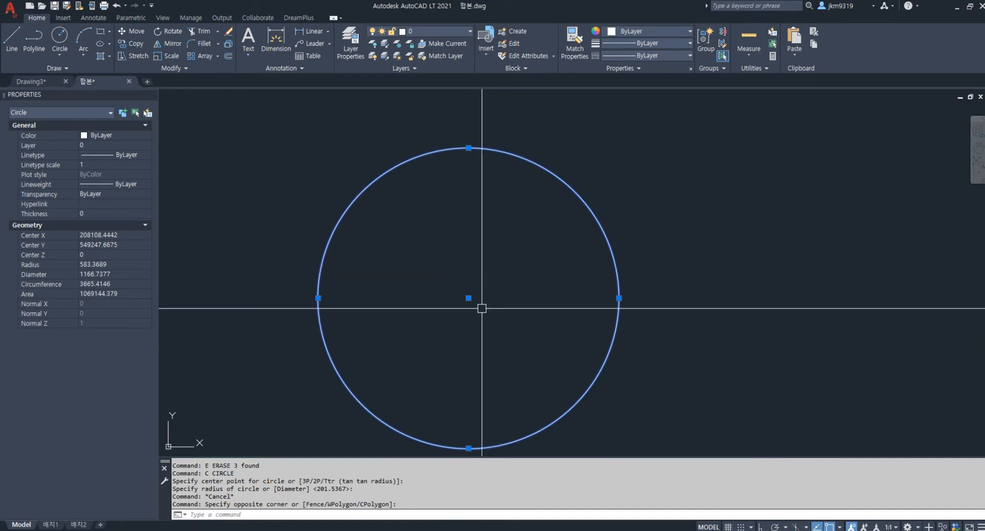
{"action": "key", "text": "Escape"}
{"action": "right_click", "coordinate": [490, 282], "text": "shift"}
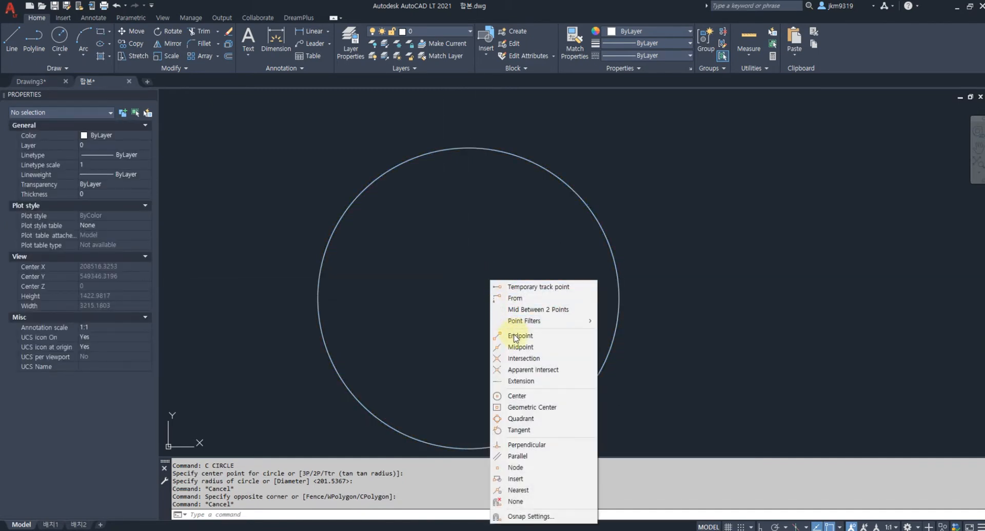
{"action": "left_click", "coordinate": [516, 397]}
{"action": "scroll", "coordinate": [549, 369], "scroll_direction": "down", "scroll_amount": 4}
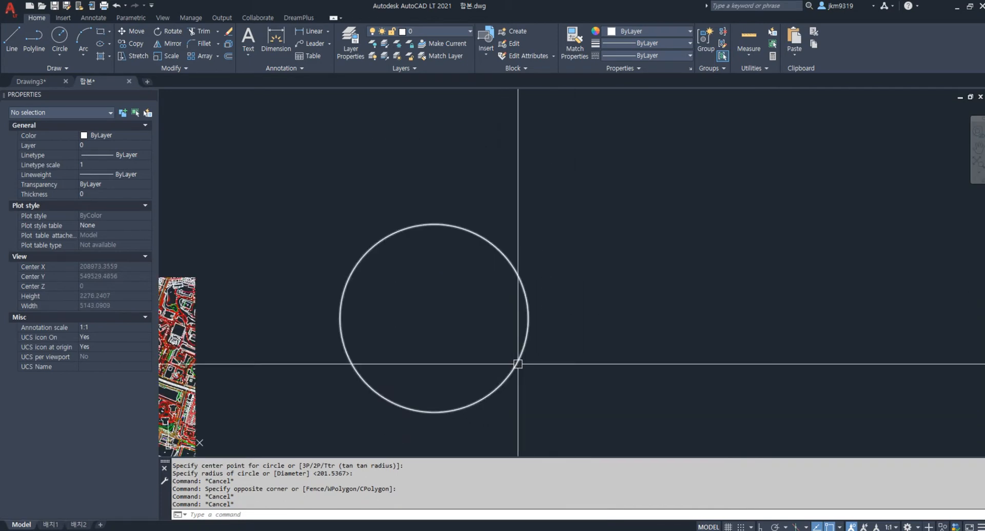
{"action": "left_click", "coordinate": [515, 361]}
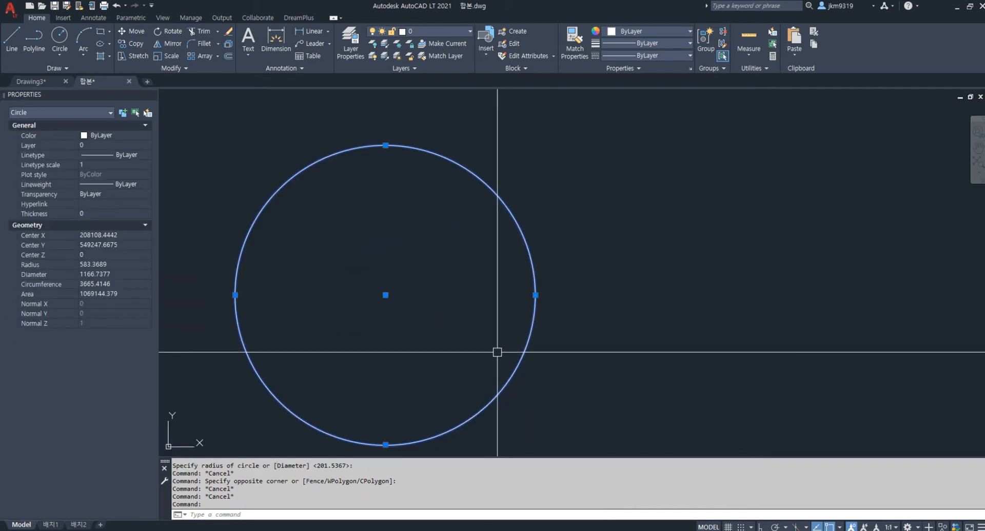
{"action": "key", "text": "Escape"}
Try to trim the circle at its lower-right side without any object crossing it
{"action": "scroll", "coordinate": [498, 353], "scroll_direction": "up", "scroll_amount": 2}
{"action": "type", "text": "tr"}
{"action": "key", "text": "space"}
{"action": "key", "text": "space"}
{"action": "left_click", "coordinate": [527, 350]}
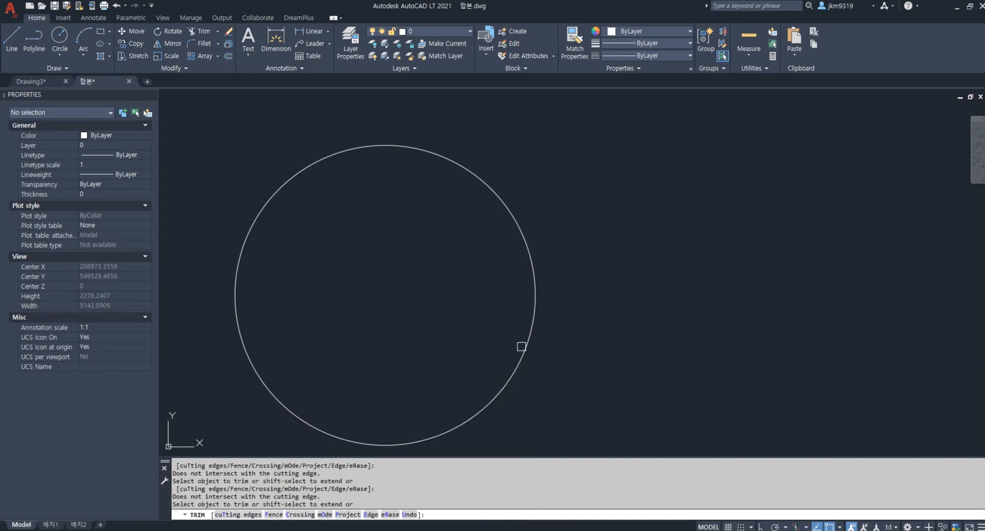
{"action": "key", "text": "Escape"}
Draw a diagonal polyline across the circle through its center, from the lower-right side to the upper-left side
{"action": "type", "text": "pl"}
{"action": "key", "text": "space"}
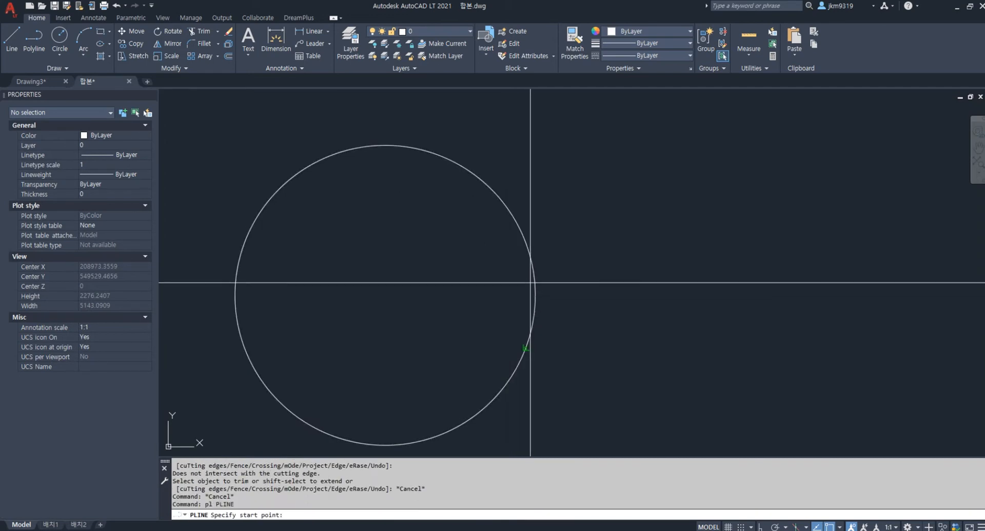
{"action": "left_click", "coordinate": [525, 348]}
{"action": "left_click", "coordinate": [245, 244]}
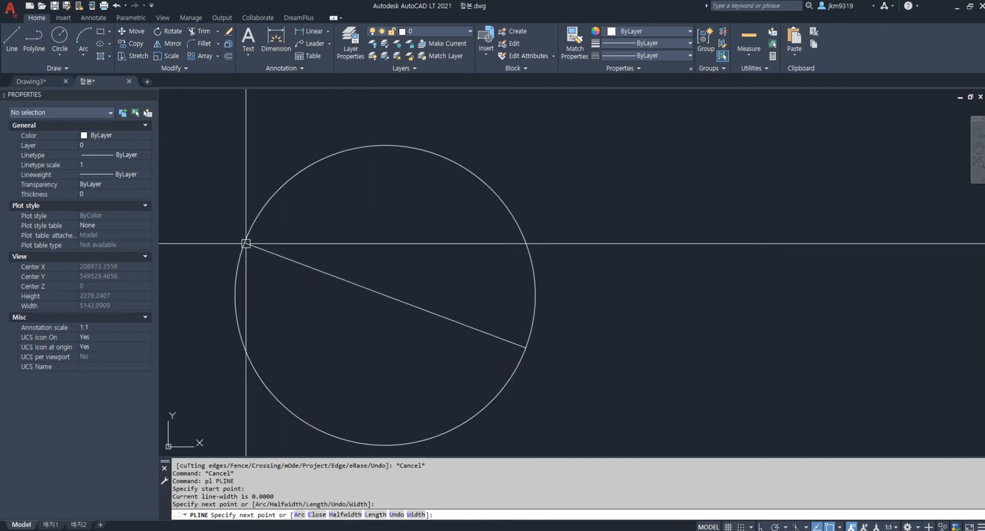
{"action": "key", "text": "Escape"}
Trim away the lower half of the circle using the diagonal polyline as the cutting edge
{"action": "type", "text": "tr"}
{"action": "key", "text": "space"}
{"action": "left_click", "coordinate": [310, 266]}
{"action": "key", "text": "space"}
{"action": "left_click", "coordinate": [234, 291]}
{"action": "key", "text": "Escape"}
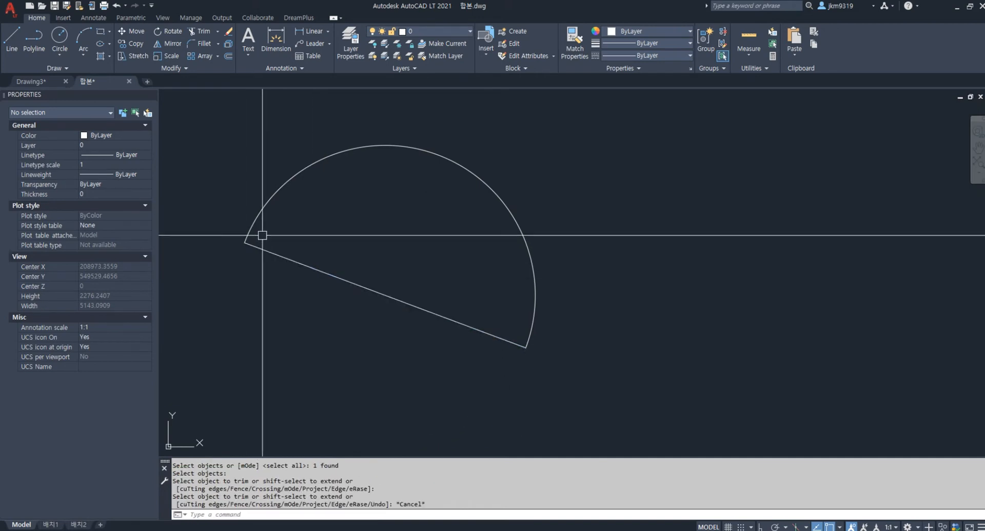
Erase the diagonal polyline that closes the half circle
{"action": "type", "text": "e"}
{"action": "key", "text": "space"}
{"action": "left_click", "coordinate": [295, 262]}
{"action": "key", "text": "space"}
Select the half-circle arc and try a one-time Quadrant snap on its upper part without starting a drawing command
{"action": "left_click", "coordinate": [266, 203]}
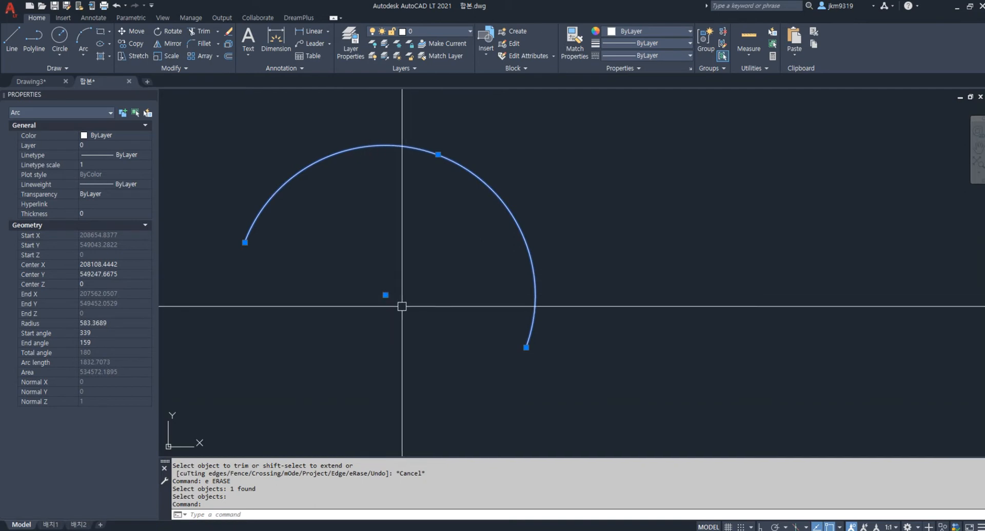
{"action": "key", "text": "Escape"}
{"action": "left_click", "coordinate": [539, 335]}
{"action": "left_click", "coordinate": [461, 218]}
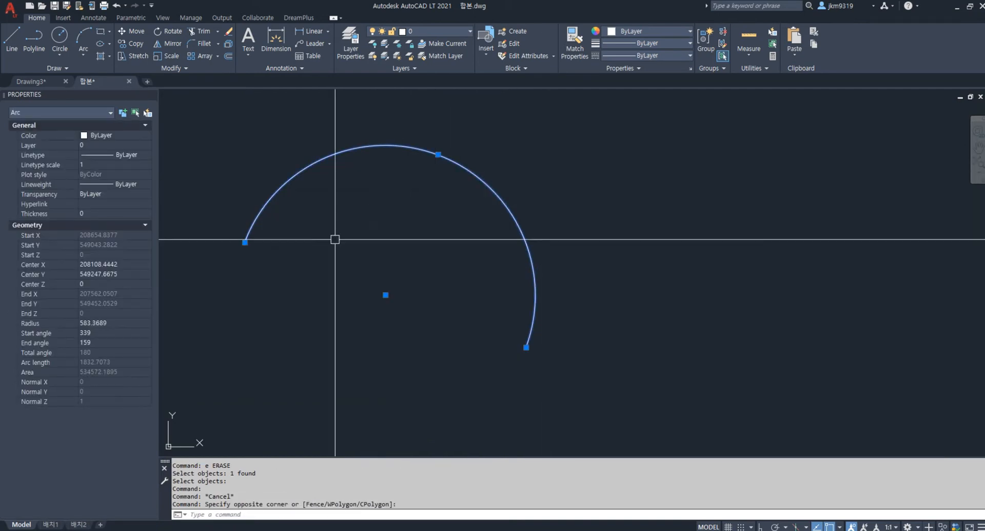
{"action": "middle_click_drag", "start_coordinate": [391, 299], "coordinate": [430, 259]}
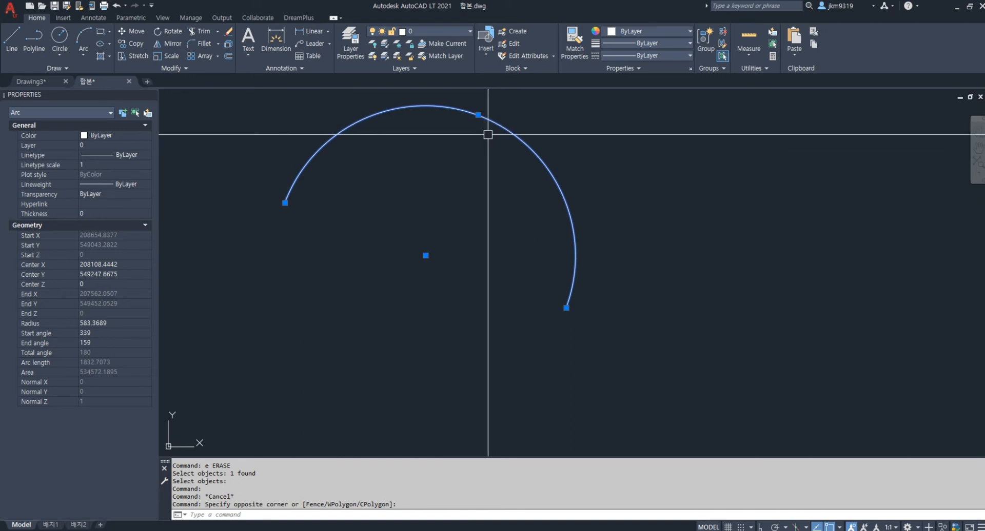
{"action": "right_click", "coordinate": [468, 241], "text": "shift"}
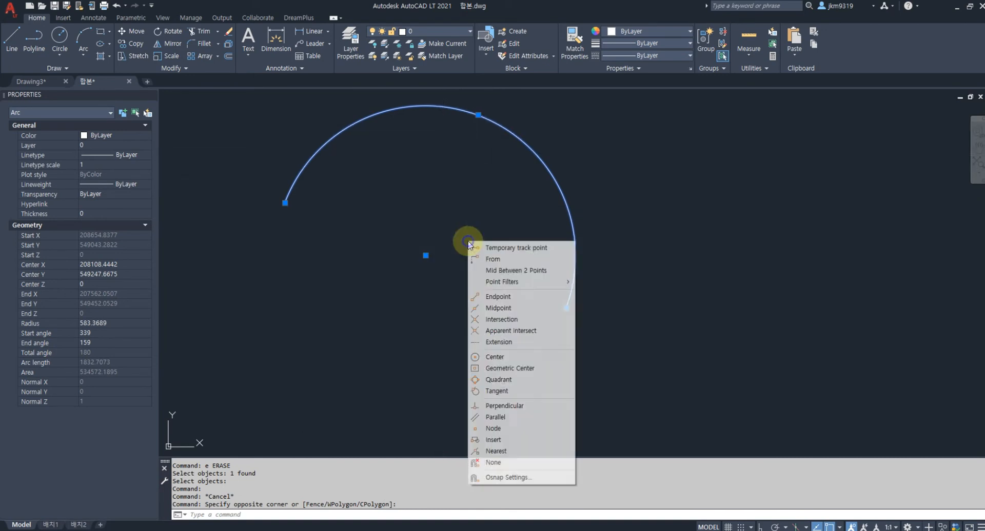
{"action": "left_click", "coordinate": [490, 380]}
{"action": "left_click", "coordinate": [495, 121]}
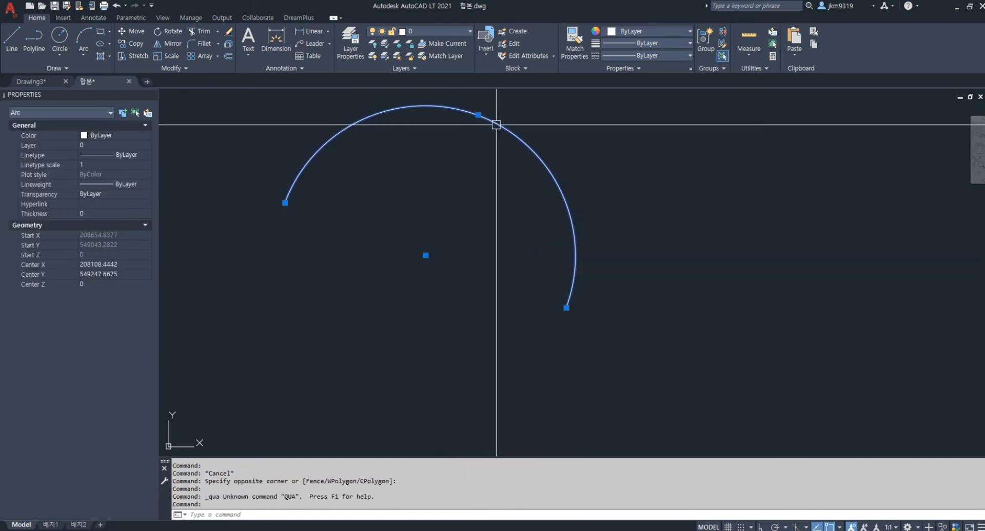
Erase the selected half-circle arc
{"action": "scroll", "coordinate": [485, 191], "scroll_direction": "down", "scroll_amount": 6}
{"action": "scroll", "coordinate": [484, 191], "scroll_direction": "up", "scroll_amount": 8}
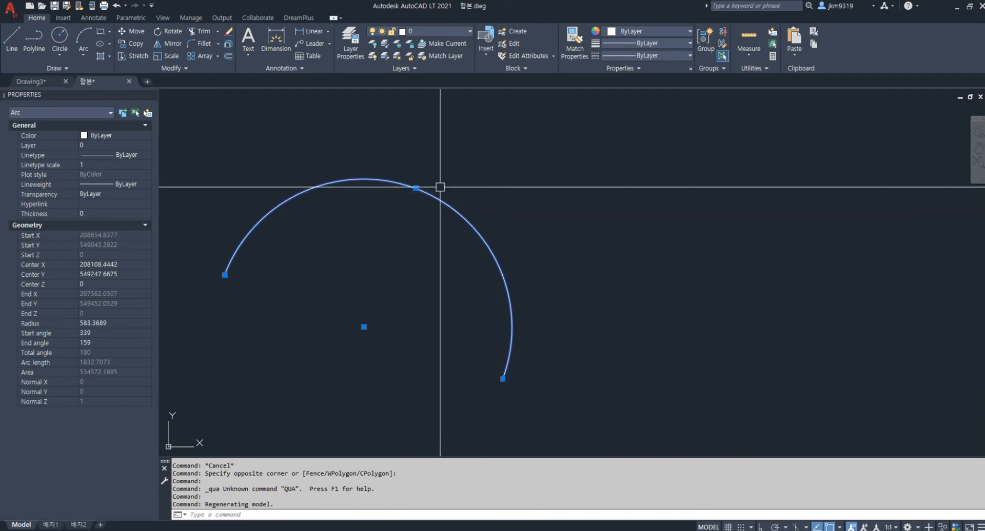
{"action": "type", "text": "E"}
{"action": "key", "text": "Return"}
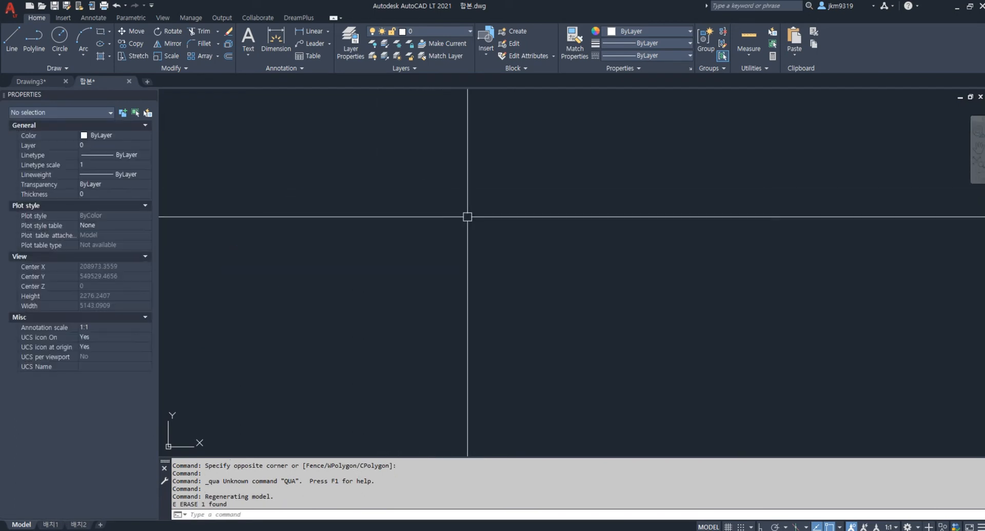
Draw a straight vertical polyline segment with Ortho turned on
{"action": "type", "text": "pl"}
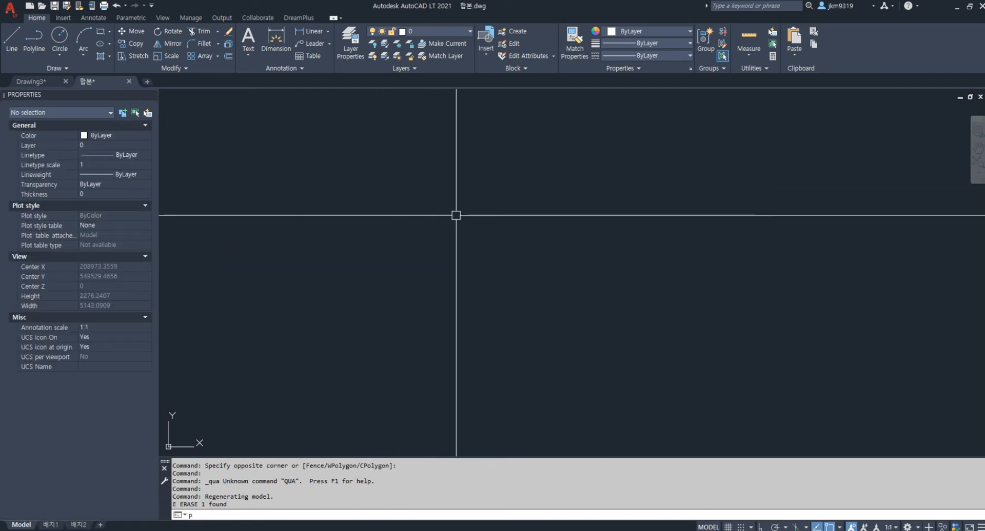
{"action": "key", "text": "Return"}
{"action": "left_click", "coordinate": [446, 150]}
{"action": "key", "text": "F8"}
{"action": "left_click", "coordinate": [450, 366]}
{"action": "key", "text": "Escape"}
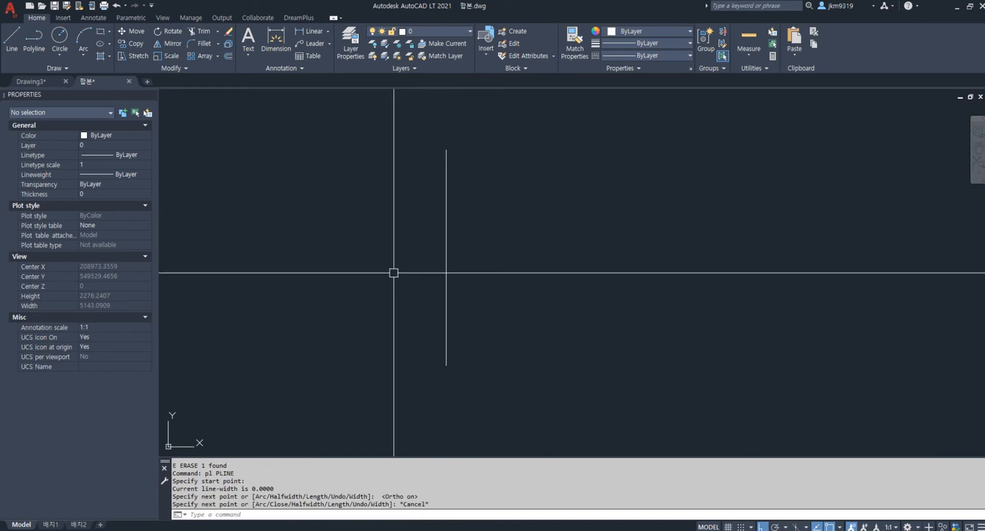
Draw a horizontal polyline that crosses the vertical one near its middle
{"action": "key", "text": "Return"}
{"action": "left_click", "coordinate": [330, 255]}
{"action": "key", "text": "Escape"}
{"action": "scroll", "coordinate": [448, 257], "scroll_direction": "up", "scroll_amount": 5}
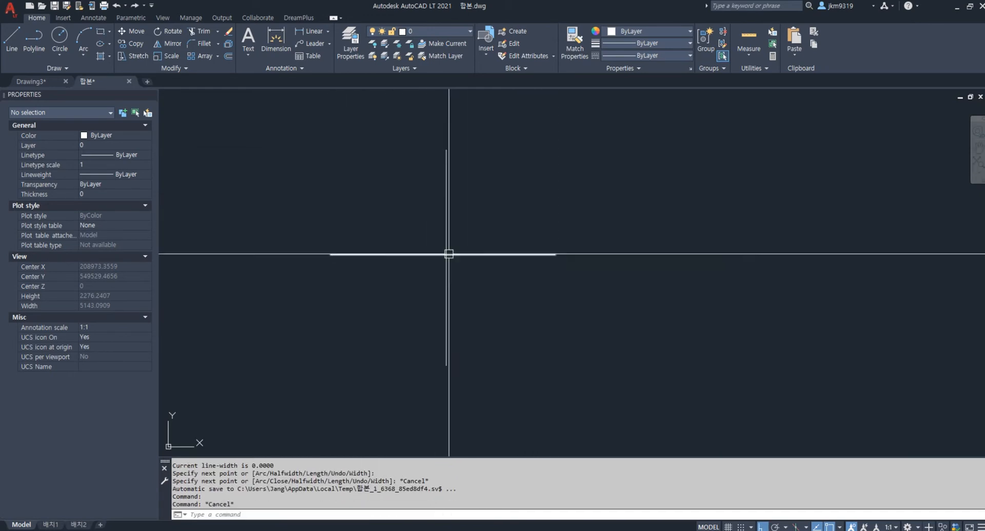
{"action": "scroll", "coordinate": [451, 257], "scroll_direction": "down", "scroll_amount": 4}
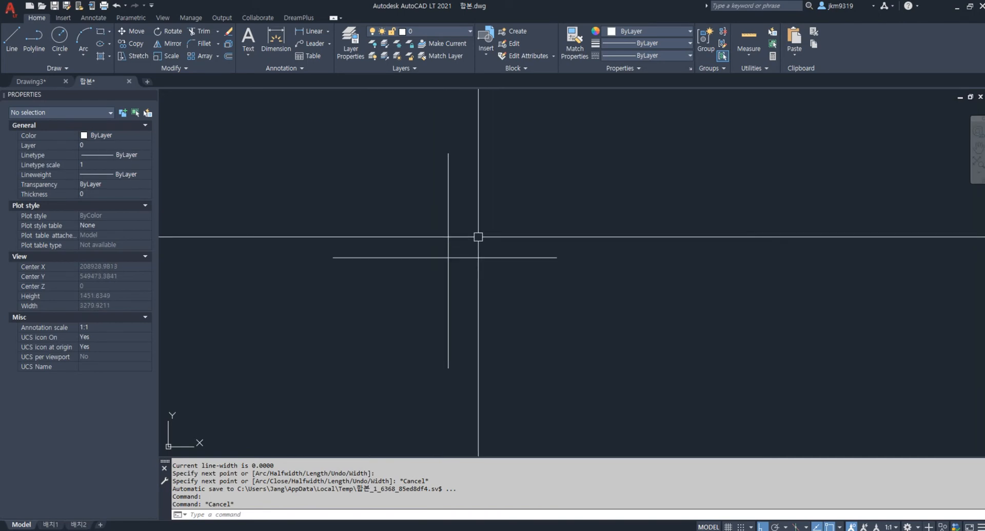
Draw a polyline from the crossing of the two lines using a one-time Intersection snap, going diagonally up right and then horizontally right with Ortho off
{"action": "type", "text": "p"}
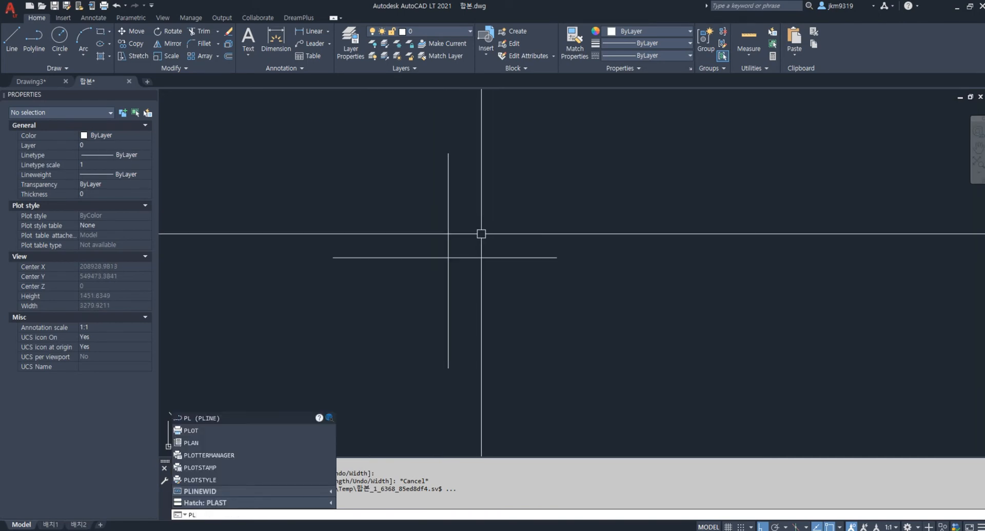
{"action": "type", "text": "l"}
{"action": "key", "text": "Return"}
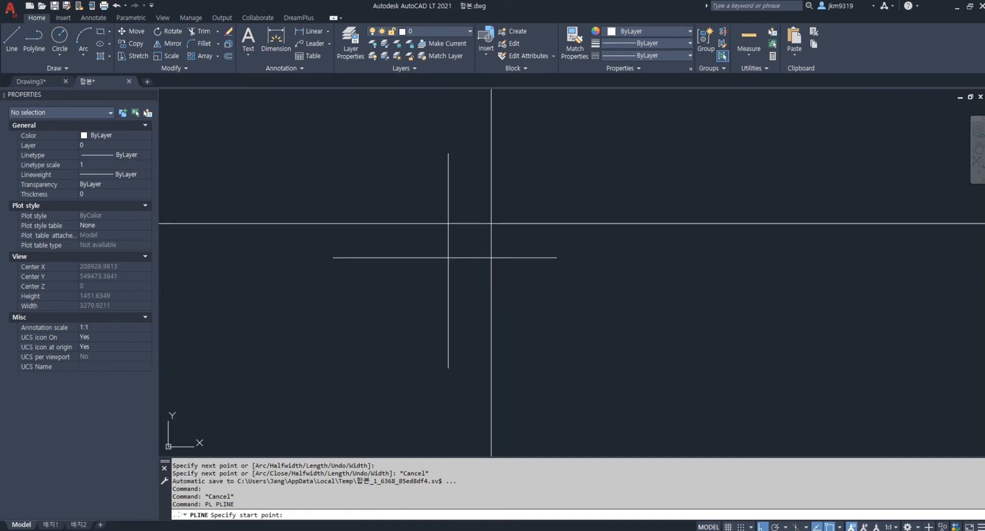
{"action": "right_click", "coordinate": [491, 224], "text": "shift"}
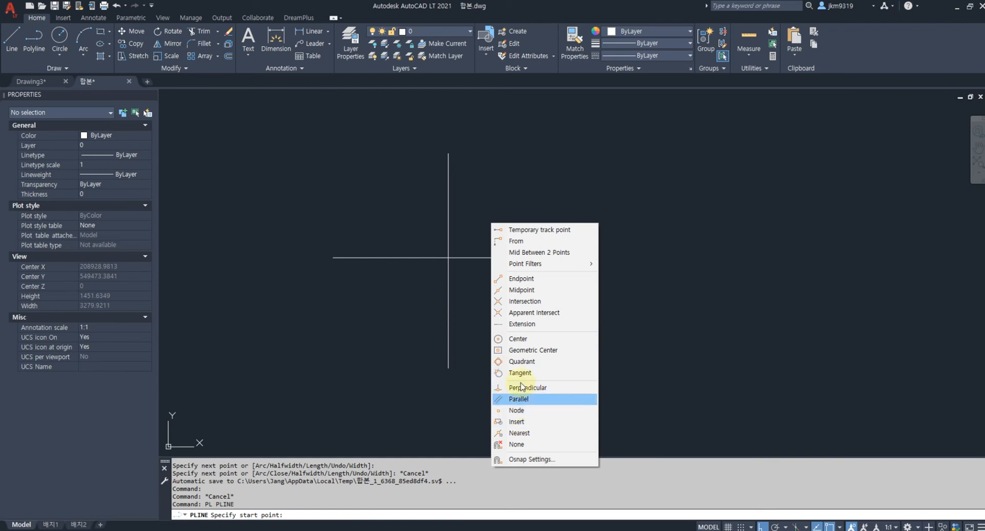
{"action": "left_click", "coordinate": [524, 303]}
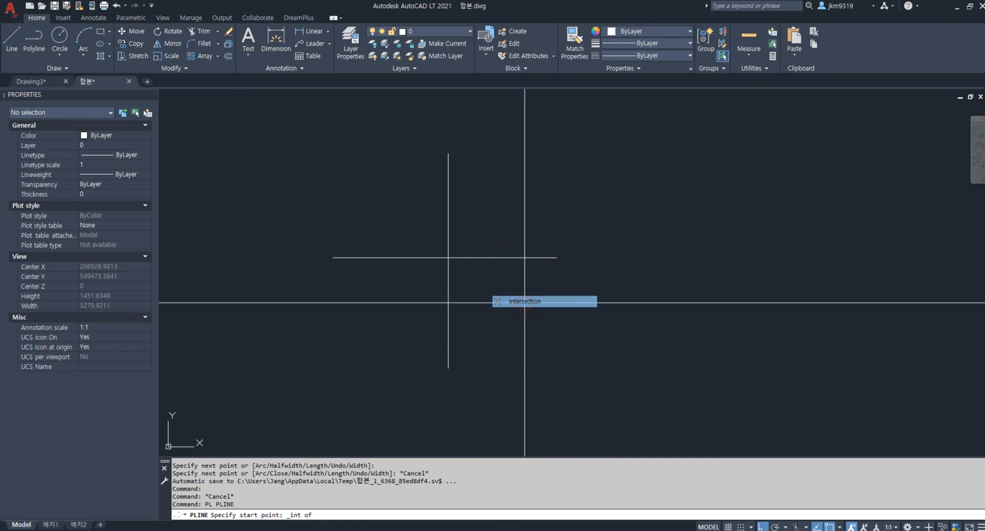
{"action": "left_click", "coordinate": [448, 258]}
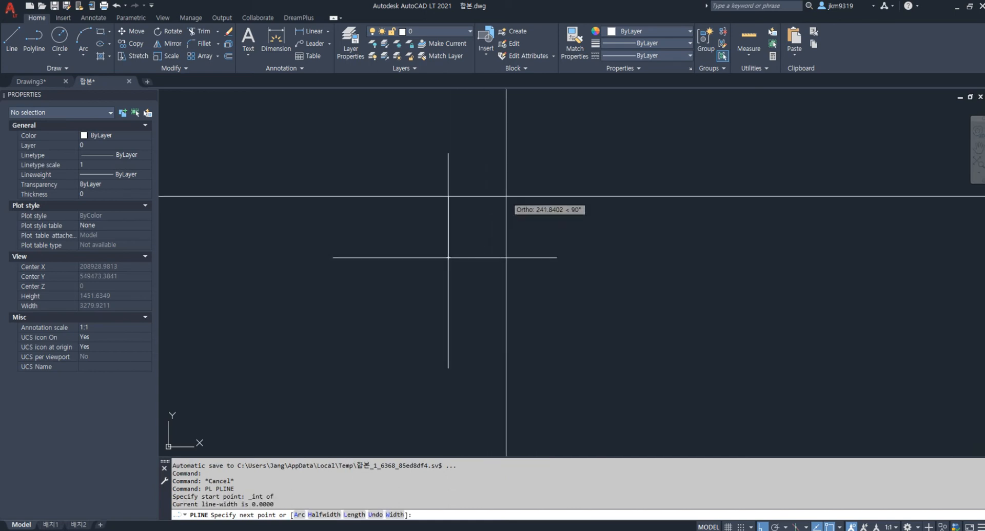
{"action": "left_click", "coordinate": [517, 172]}
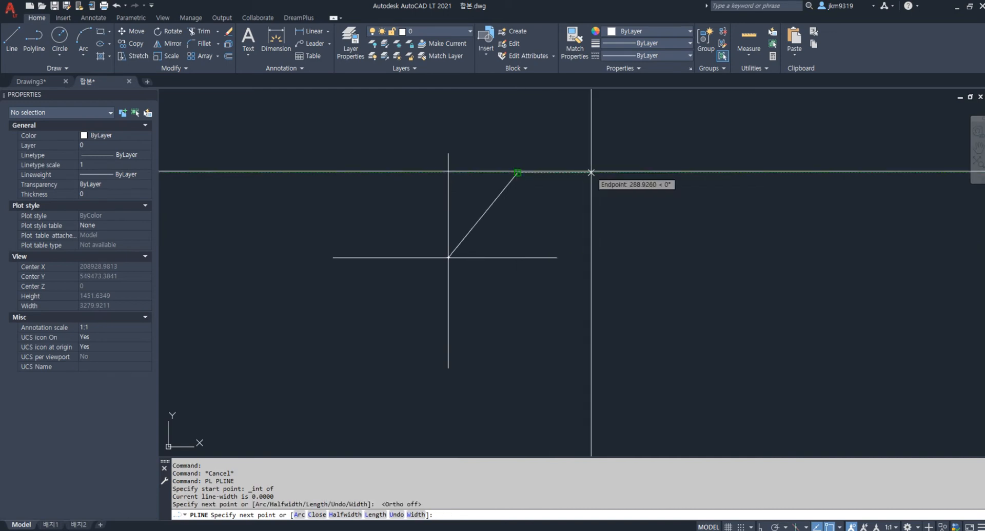
{"action": "left_click", "coordinate": [591, 173]}
{"action": "key", "text": "Escape"}
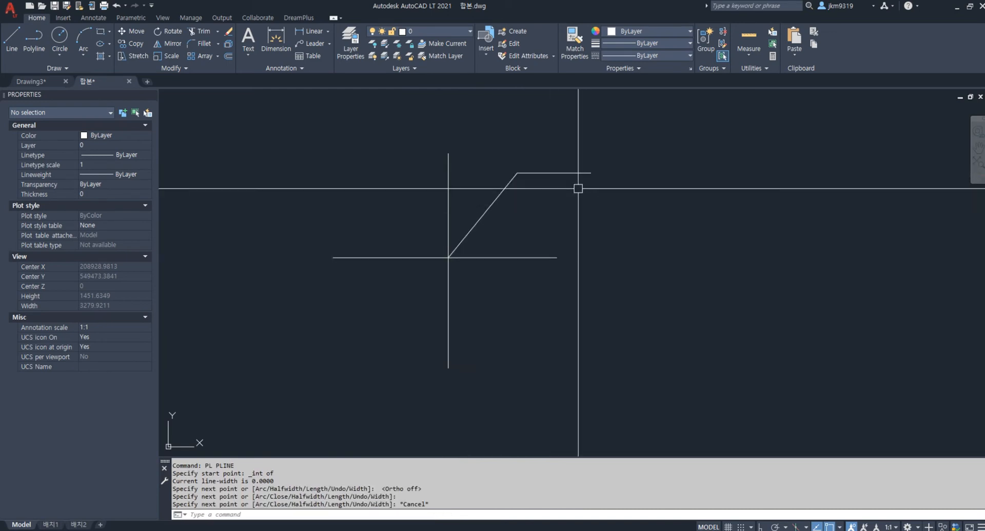
Erase the bent polyline that starts at the crossing, keeping the vertical and horizontal lines
{"action": "left_click", "coordinate": [579, 187]}
{"action": "left_click", "coordinate": [422, 283]}
{"action": "key", "text": "Escape"}
{"action": "key", "text": "Escape"}
{"action": "left_click", "coordinate": [503, 226]}
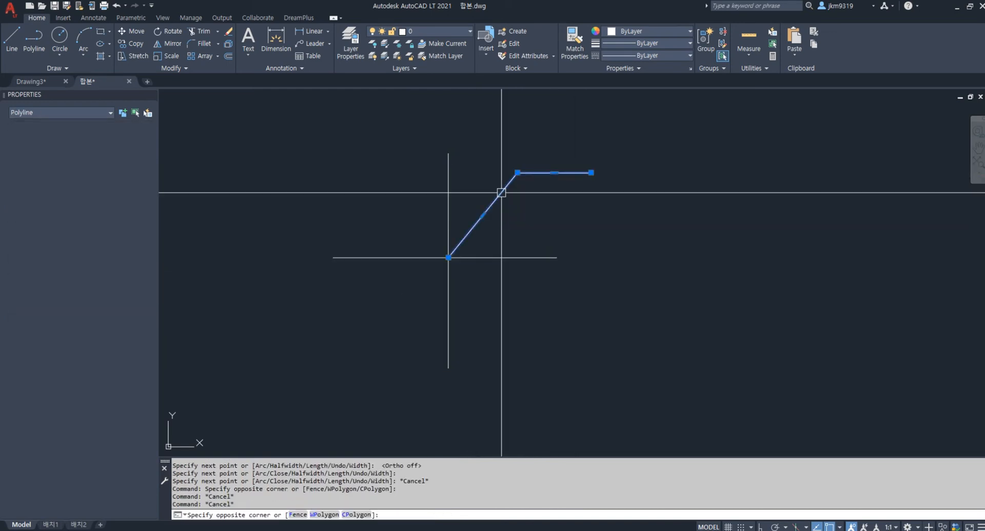
{"action": "left_click", "coordinate": [501, 191]}
{"action": "type", "text": "e"}
{"action": "key", "text": "Return"}
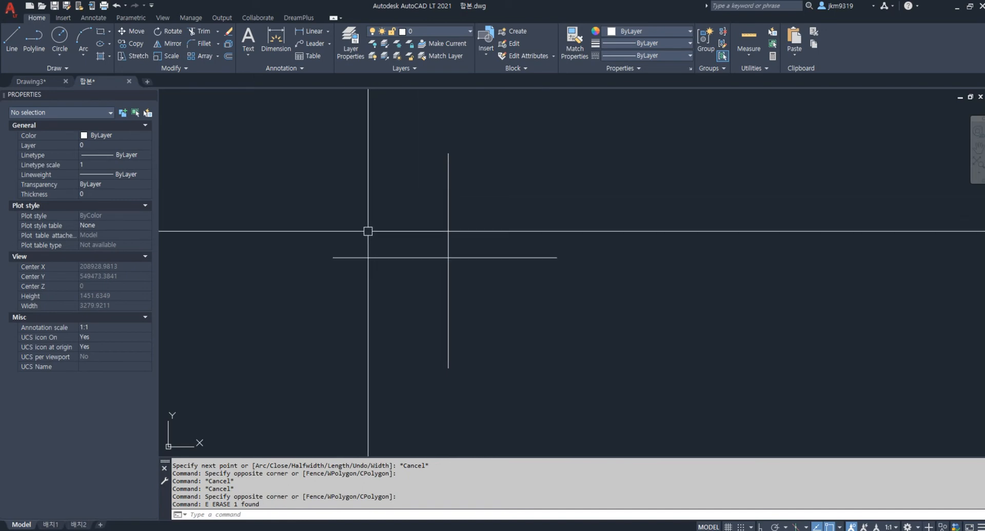
Draw a bent polyline starting on the horizontal line, left of the crossing, using a one-time Nearest snap, with a second segment running right
{"action": "type", "text": "l"}
{"action": "key", "text": "Return"}
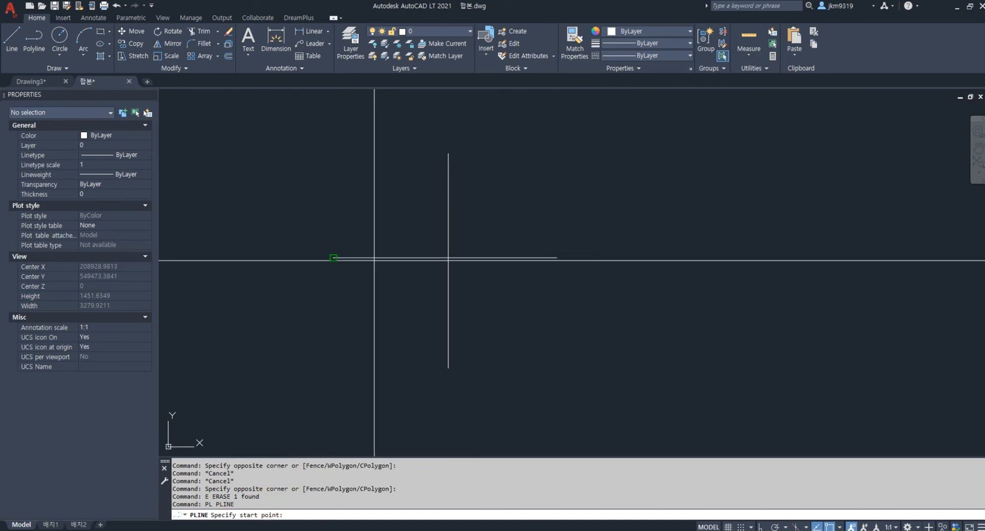
{"action": "scroll", "coordinate": [379, 261], "scroll_direction": "up", "scroll_amount": 2}
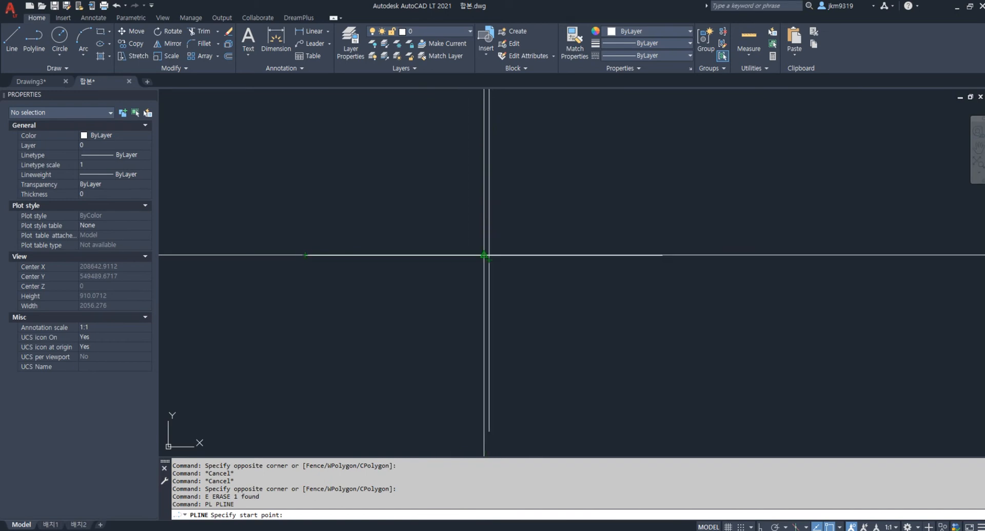
{"action": "right_click", "coordinate": [386, 255], "text": "shift"}
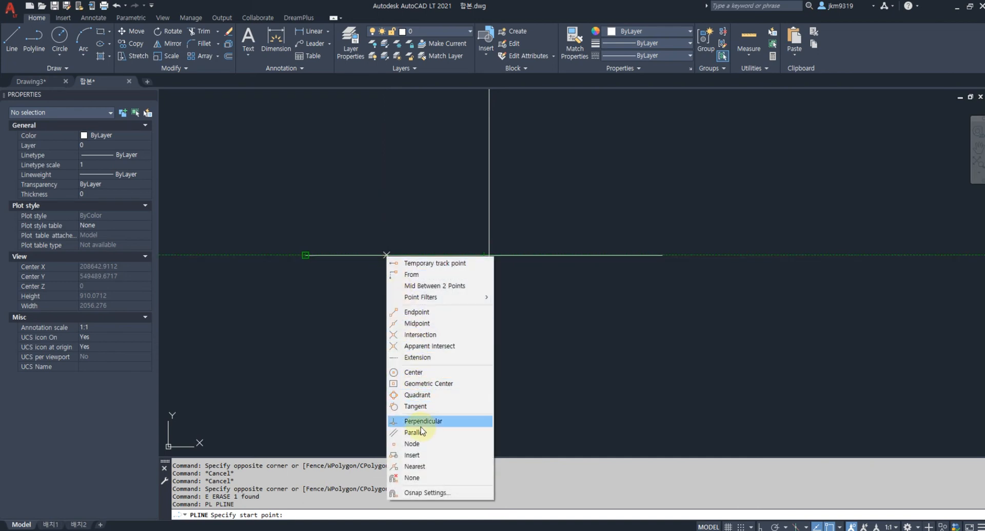
{"action": "left_click", "coordinate": [414, 467]}
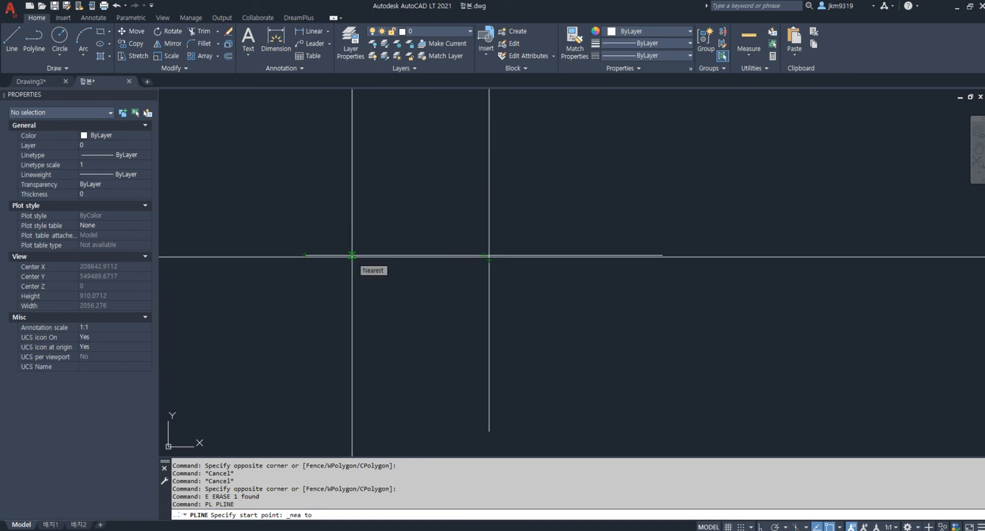
{"action": "left_click", "coordinate": [378, 255]}
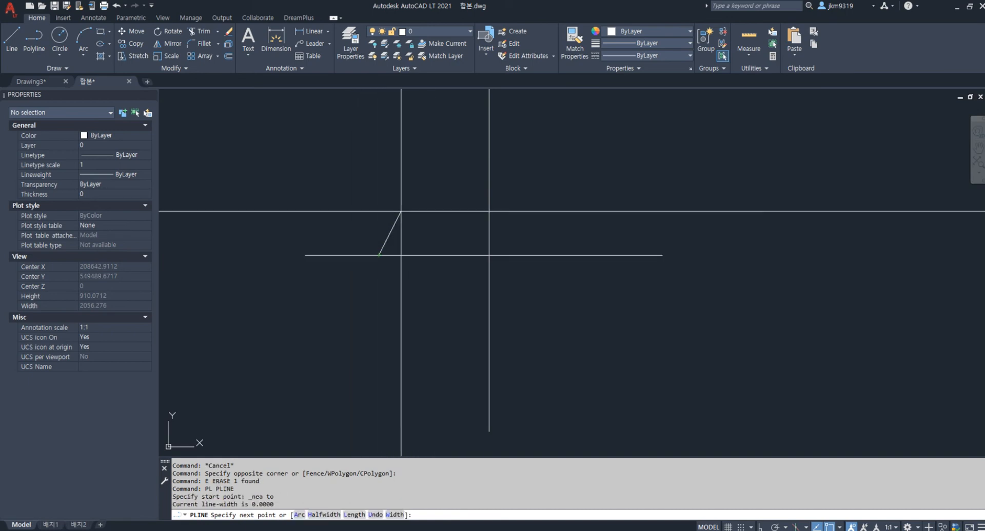
{"action": "left_click", "coordinate": [416, 187]}
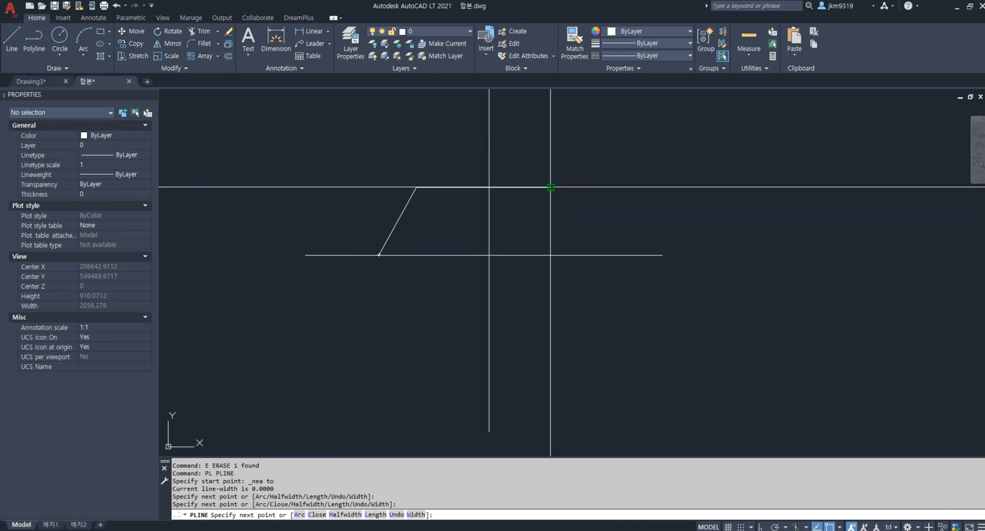
{"action": "key", "text": "Escape"}
{"action": "key", "text": "Escape"}
Erase all three practice polylines together
{"action": "left_click", "coordinate": [585, 156]}
{"action": "left_click", "coordinate": [321, 343]}
{"action": "type", "text": "e"}
{"action": "key", "text": "Return"}
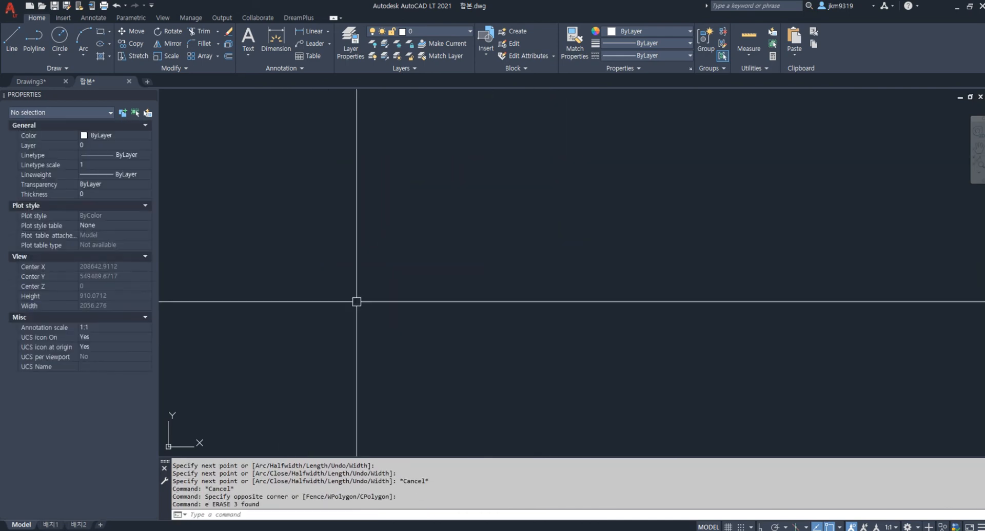
Review the running object snap modes in the drafting settings and the list of one-time snap overrides
{"action": "type", "text": "os"}
{"action": "key", "text": "Return"}
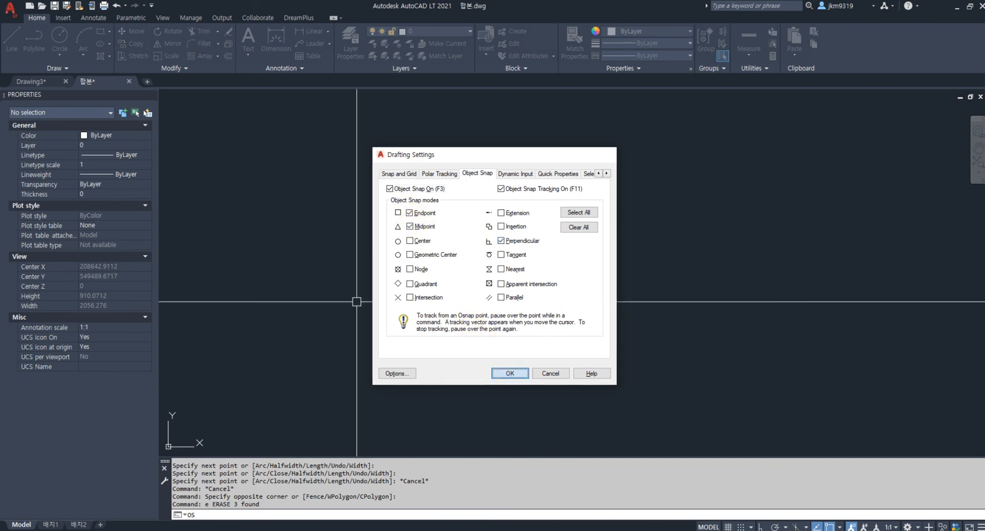
{"action": "key", "text": "Return"}
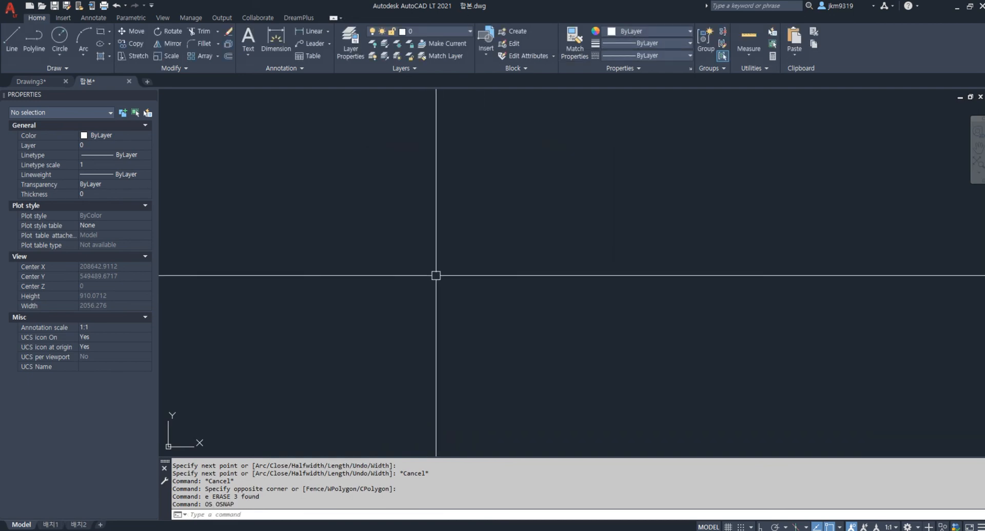
{"action": "right_click", "coordinate": [394, 250], "text": "shift"}
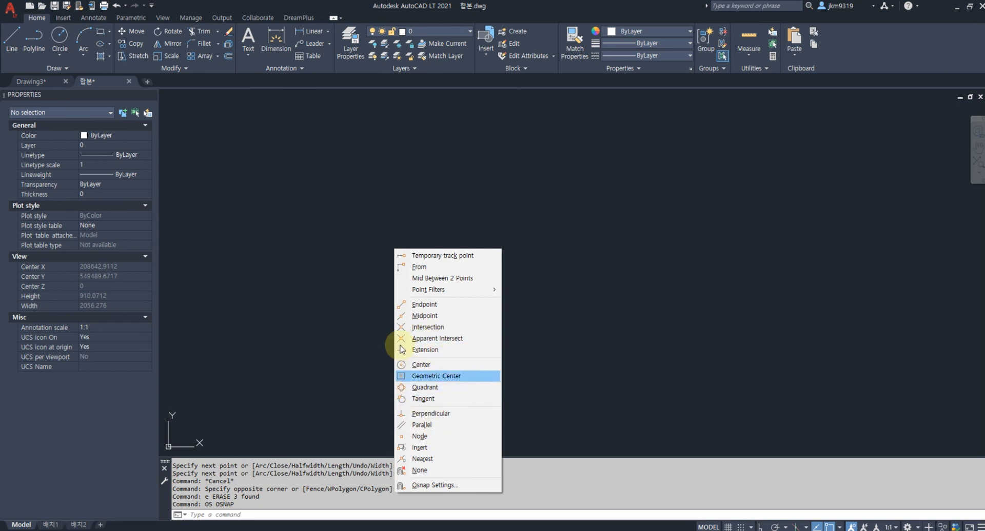
{"action": "left_click", "coordinate": [362, 324]}
Examine the street blocks and road corners of the city map up close
{"action": "scroll", "coordinate": [361, 324], "scroll_direction": "down", "scroll_amount": 7}
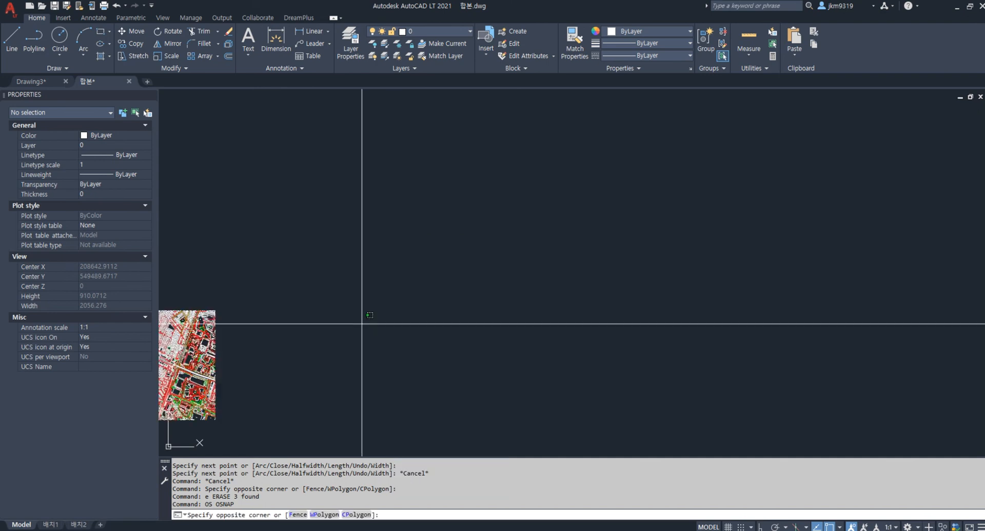
{"action": "middle_click_drag", "start_coordinate": [361, 324], "coordinate": [549, 297]}
{"action": "scroll", "coordinate": [436, 313], "scroll_direction": "up", "scroll_amount": 3}
{"action": "key", "text": "Escape"}
{"action": "scroll", "coordinate": [407, 265], "scroll_direction": "up", "scroll_amount": 14}
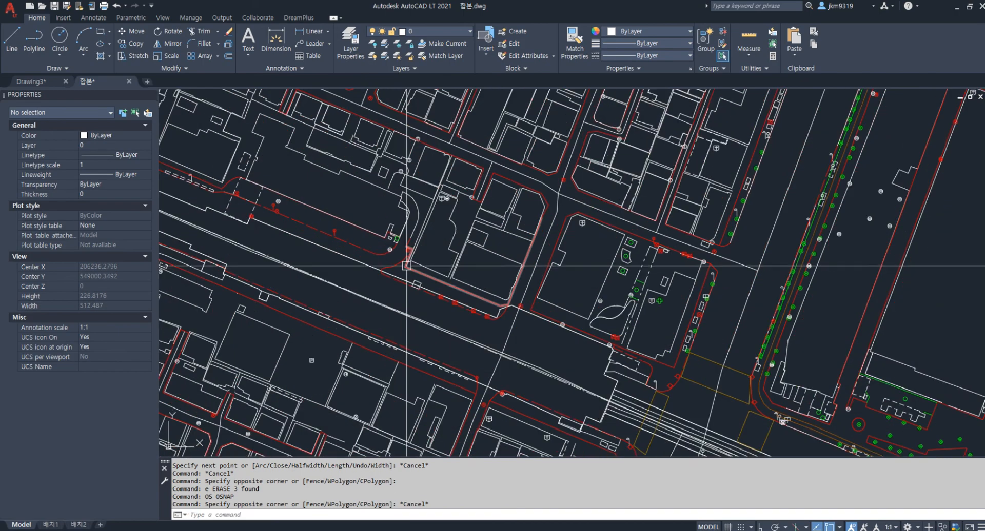
{"action": "middle_click_drag", "start_coordinate": [406, 265], "coordinate": [458, 384]}
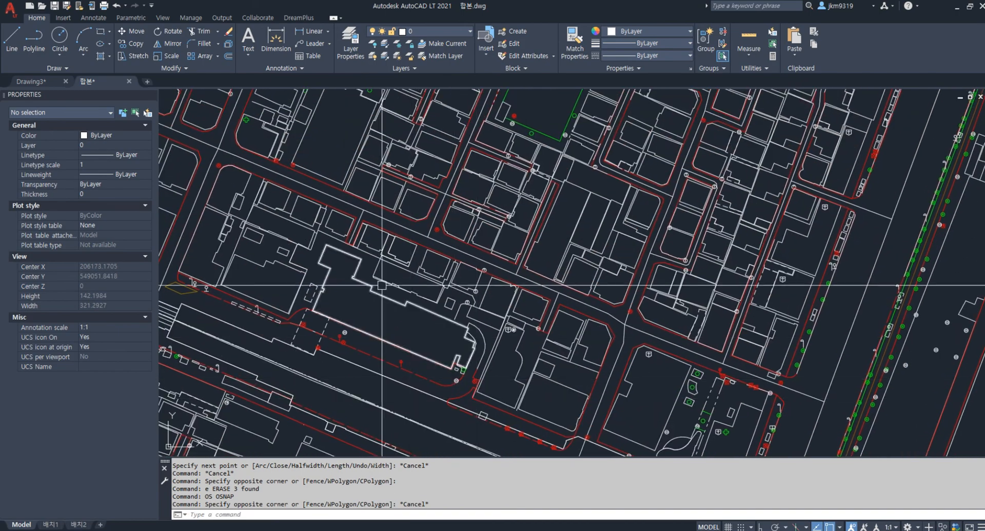
{"action": "middle_click_drag", "start_coordinate": [239, 204], "coordinate": [344, 289]}
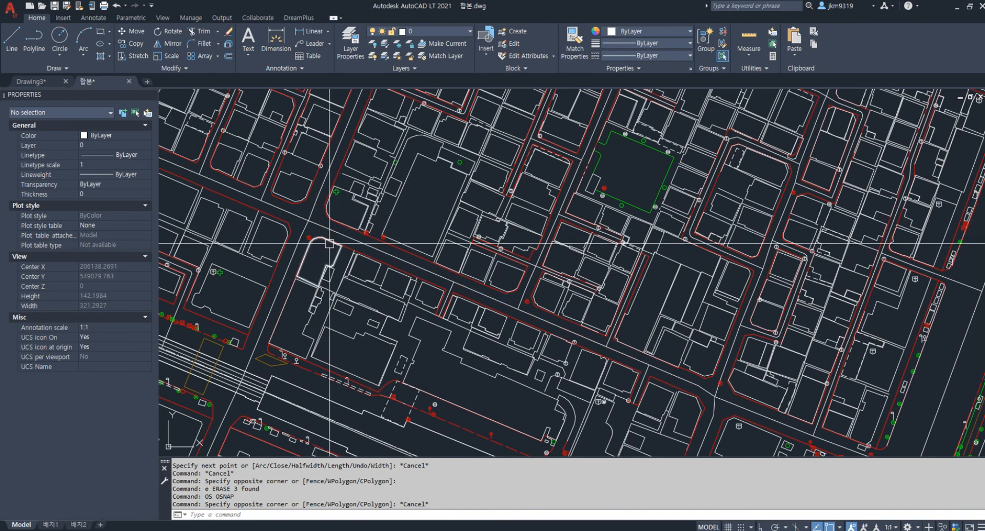
{"action": "scroll", "coordinate": [326, 246], "scroll_direction": "up", "scroll_amount": 6}
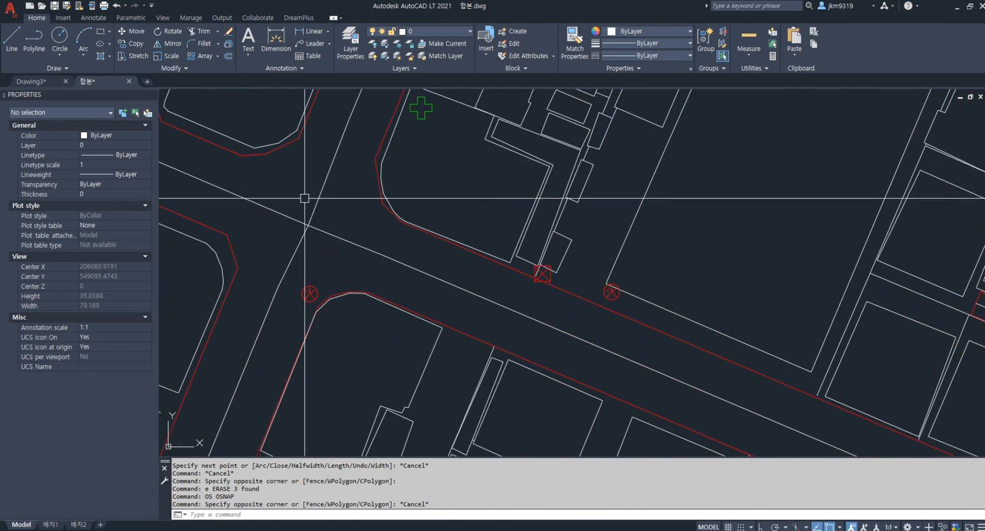
{"action": "scroll", "coordinate": [317, 230], "scroll_direction": "down", "scroll_amount": 4}
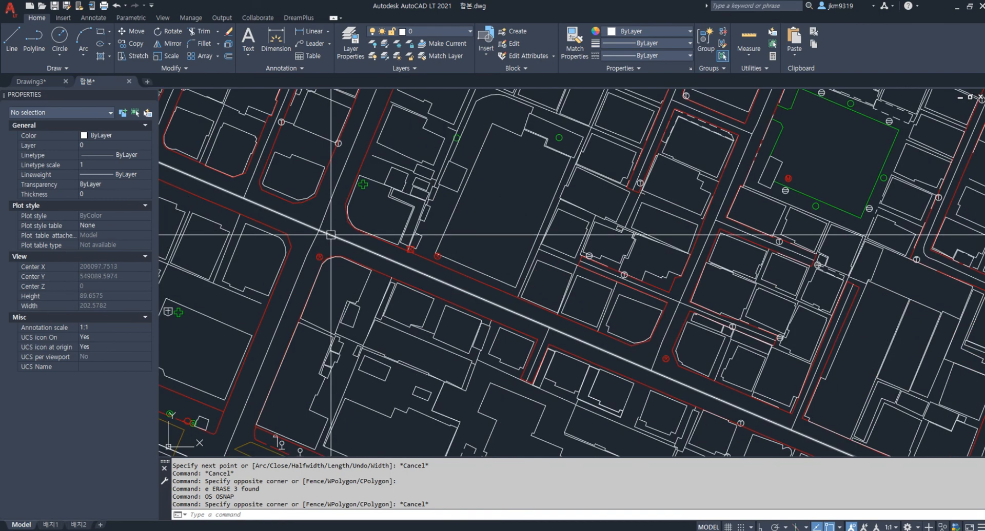
{"action": "middle_click_drag", "start_coordinate": [323, 235], "coordinate": [357, 251]}
{"action": "scroll", "coordinate": [435, 277], "scroll_direction": "down", "scroll_amount": 2}
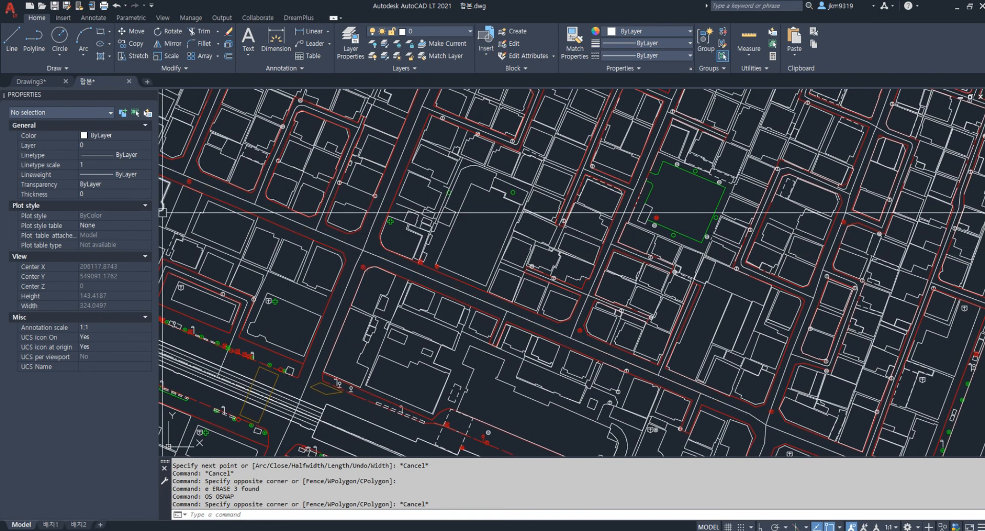